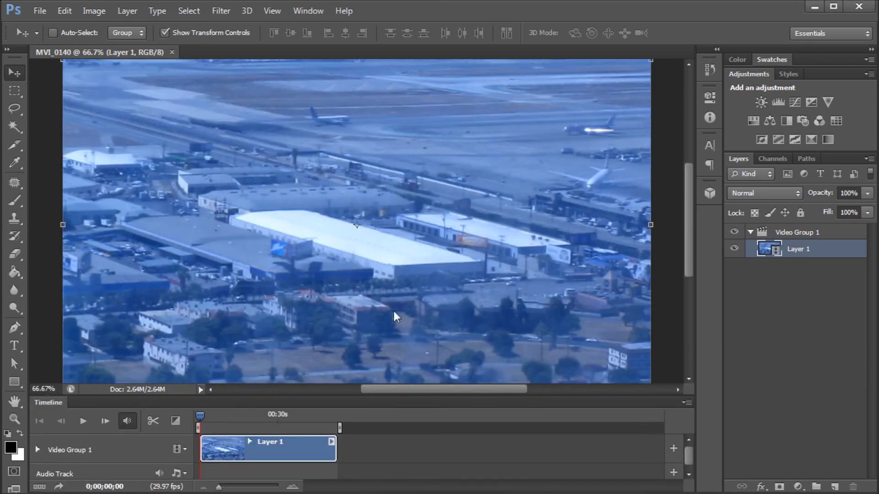
- Open the Add Clips dialog for Video Group 1 and navigate to the PS Video folder
{"action": "key", "text": "ctrl+0"}
{"action": "key", "text": "alt"}
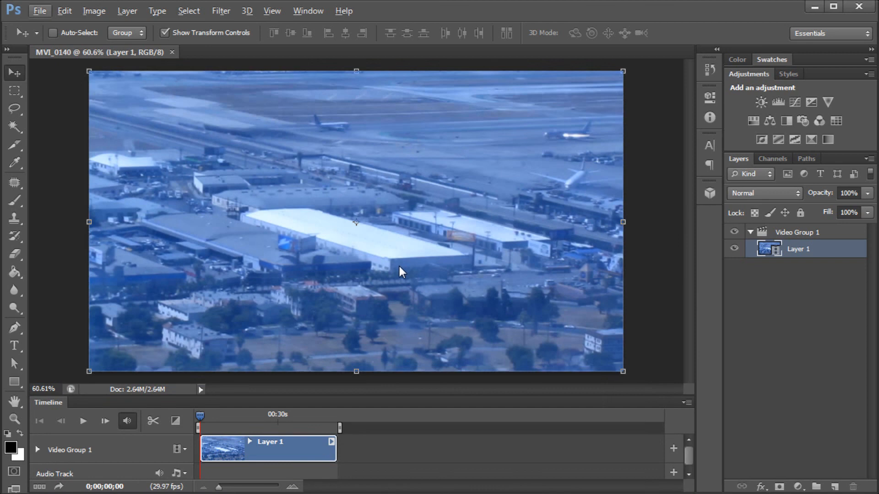
{"action": "left_click_drag", "start_coordinate": [392, 396], "coordinate": [396, 377]}
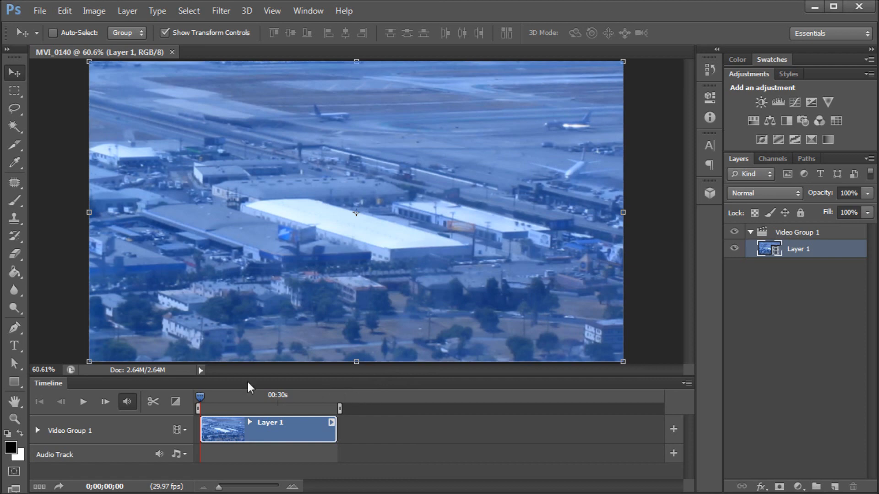
{"action": "left_click_drag", "start_coordinate": [199, 400], "coordinate": [239, 410]}
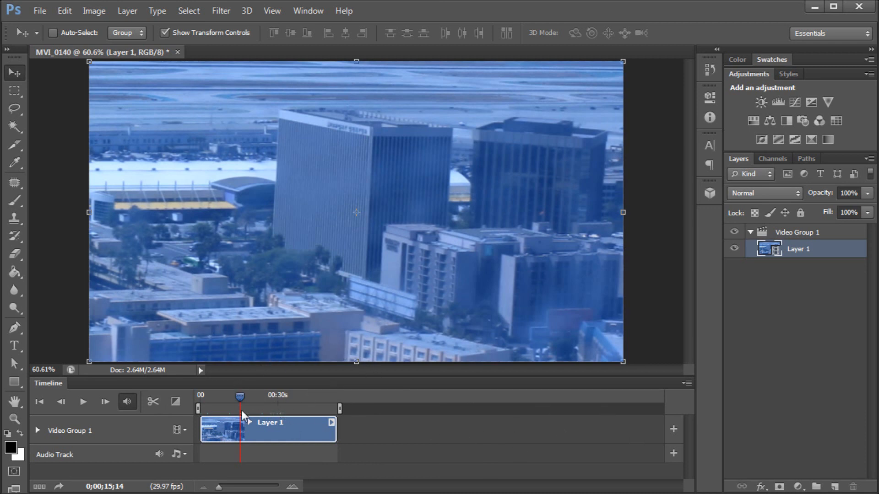
{"action": "left_click", "coordinate": [674, 426]}
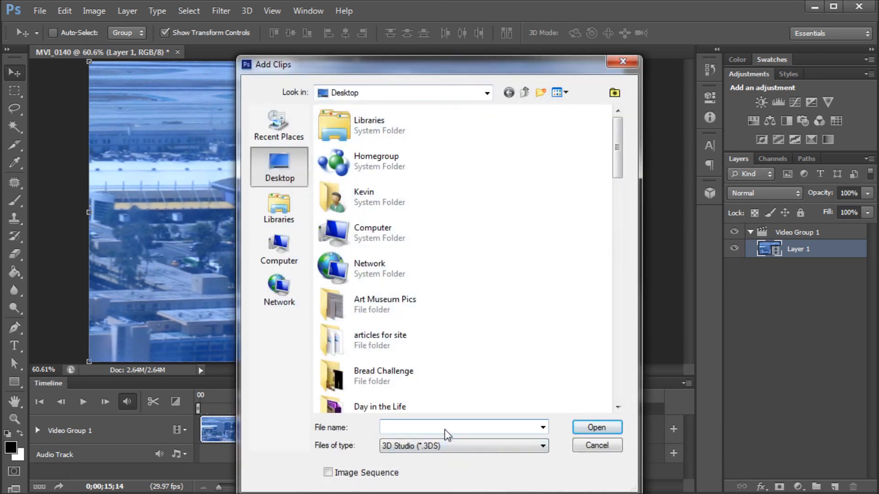
{"action": "type", "text": "PS"}
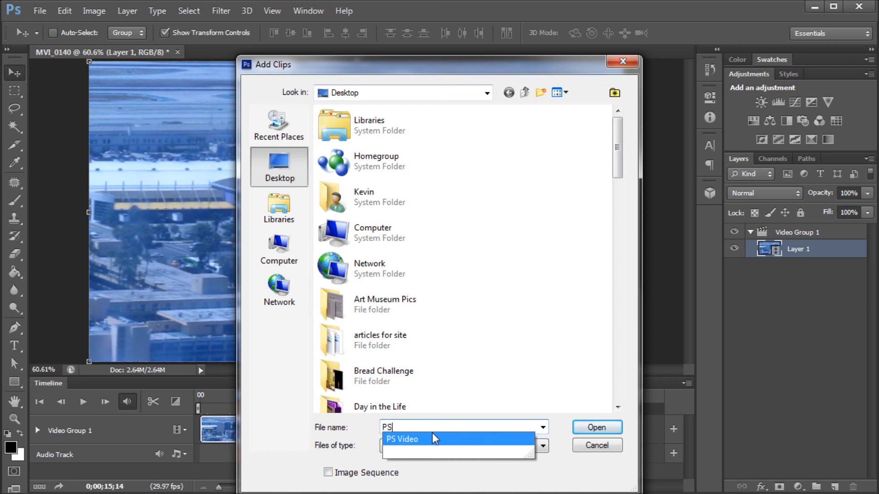
{"action": "left_click", "coordinate": [431, 439]}
{"action": "left_click", "coordinate": [592, 429]}
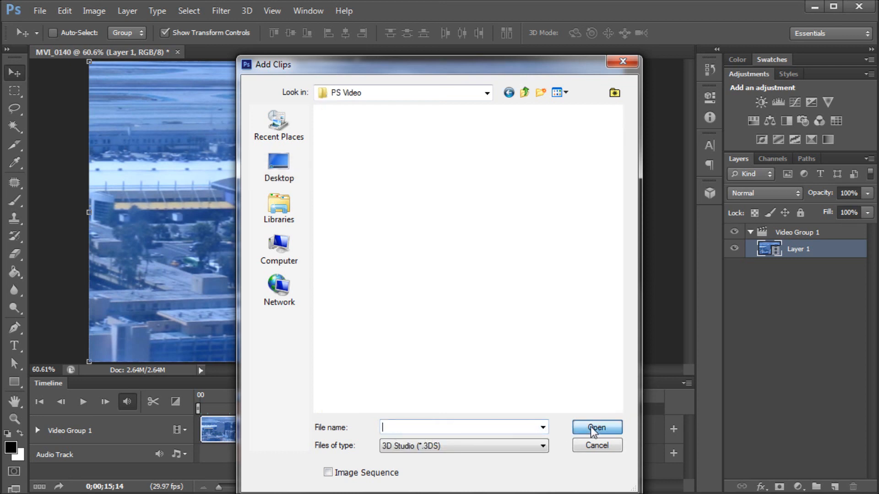
- Show All Formats and add IMG_0163, MVI_0142, MVI_0143 and MVI_0144 to Video Group 1
{"action": "left_click", "coordinate": [535, 448]}
{"action": "scroll", "coordinate": [458, 475], "scroll_direction": "down", "scroll_amount": 2}
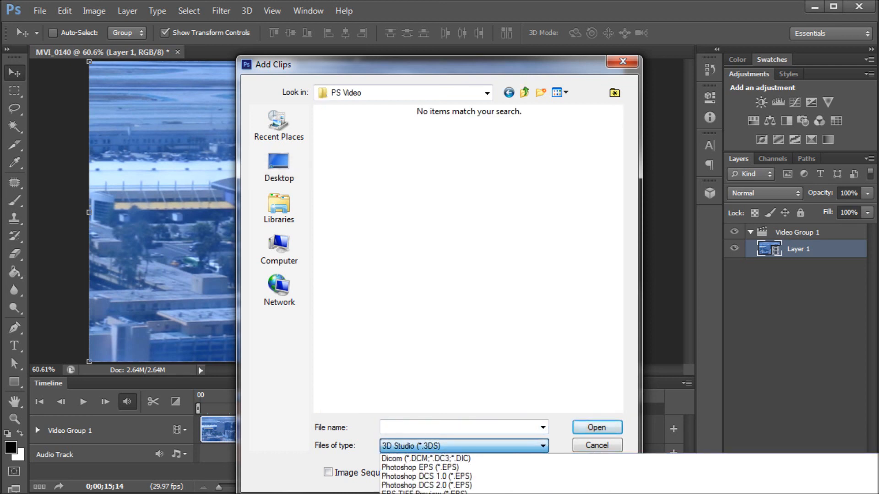
{"action": "left_click", "coordinate": [451, 492]}
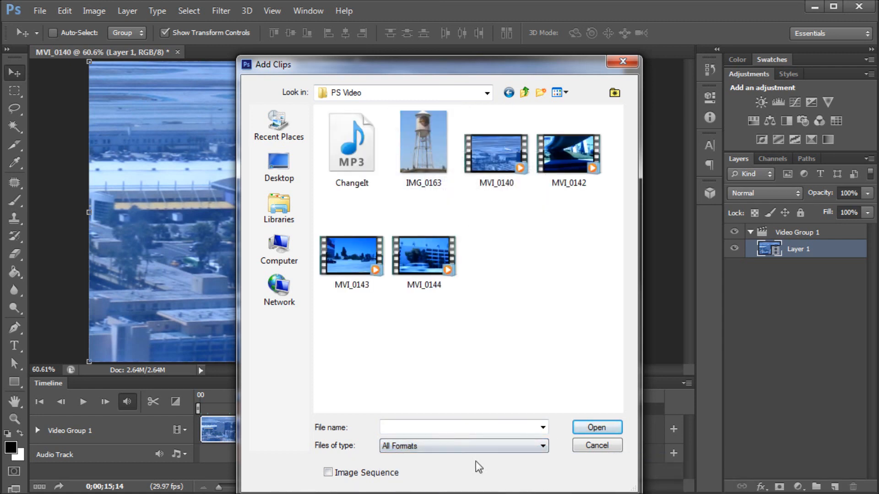
{"action": "left_click", "coordinate": [355, 140]}
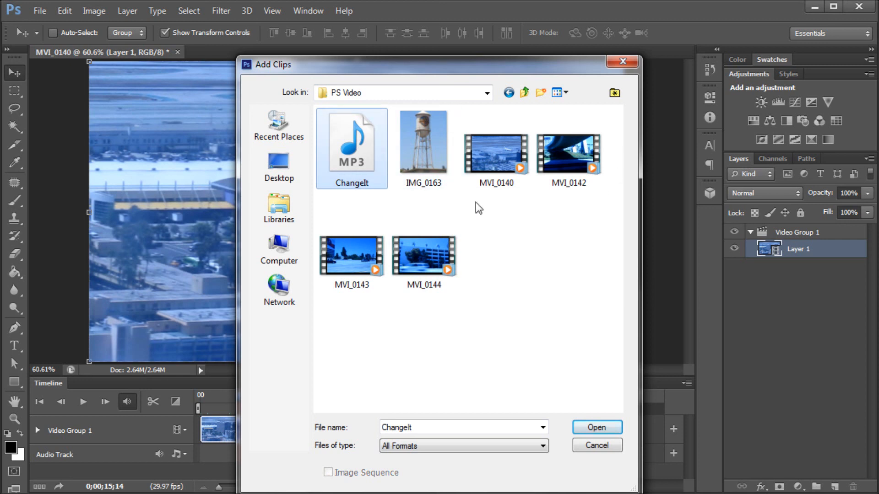
{"action": "left_click", "coordinate": [424, 163]}
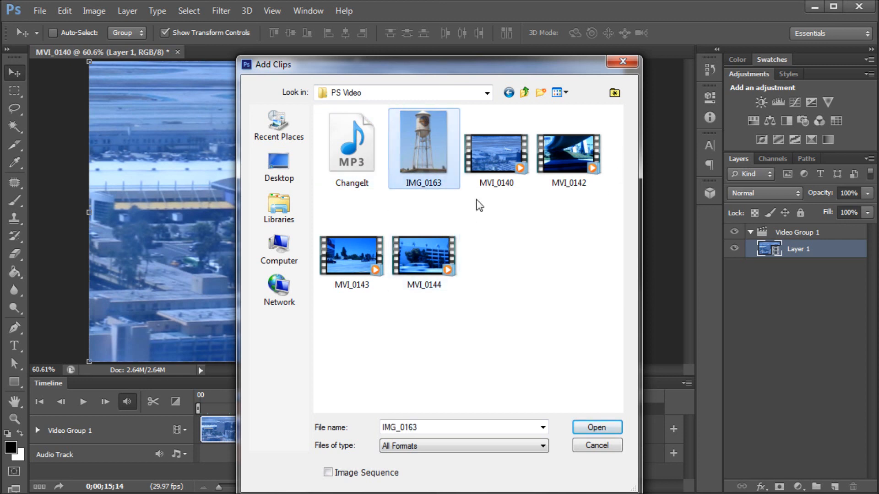
{"action": "left_click", "coordinate": [427, 276], "text": "shift"}
{"action": "left_click", "coordinate": [540, 207]}
{"action": "left_click", "coordinate": [507, 156]}
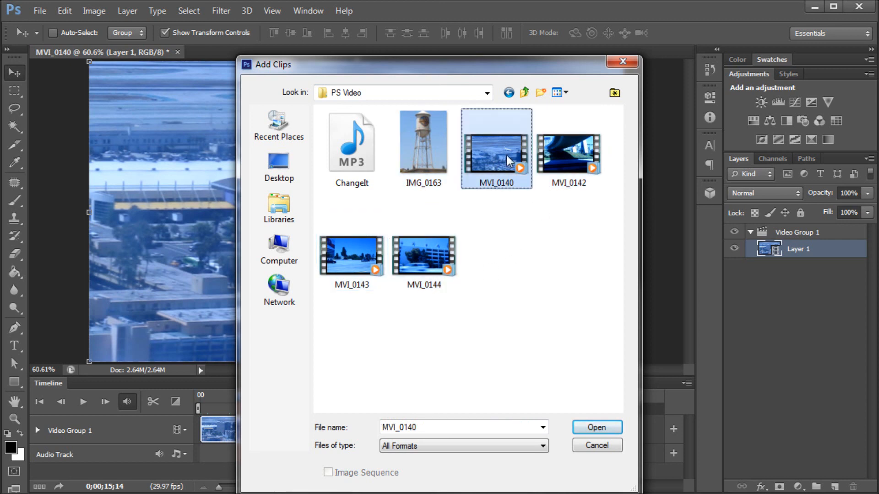
{"action": "left_click", "coordinate": [419, 147]}
{"action": "left_click", "coordinate": [455, 215], "text": "shift"}
{"action": "left_click", "coordinate": [489, 181], "text": "ctrl"}
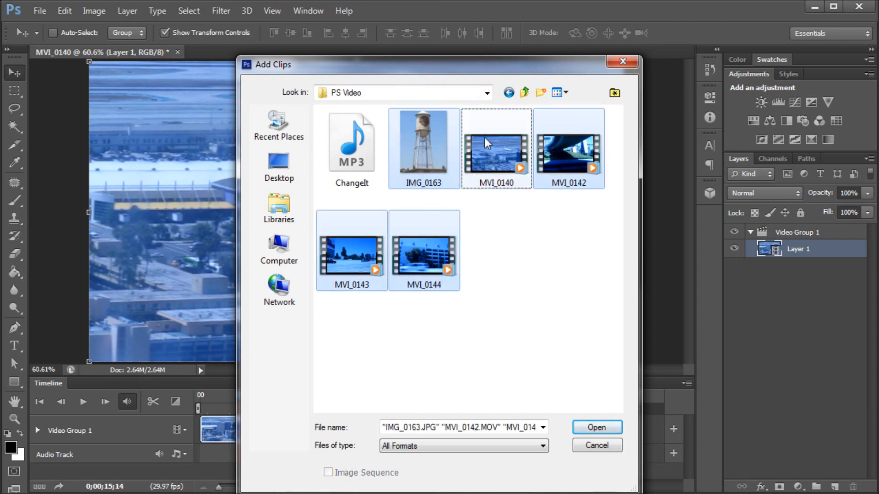
{"action": "left_click", "coordinate": [588, 427]}
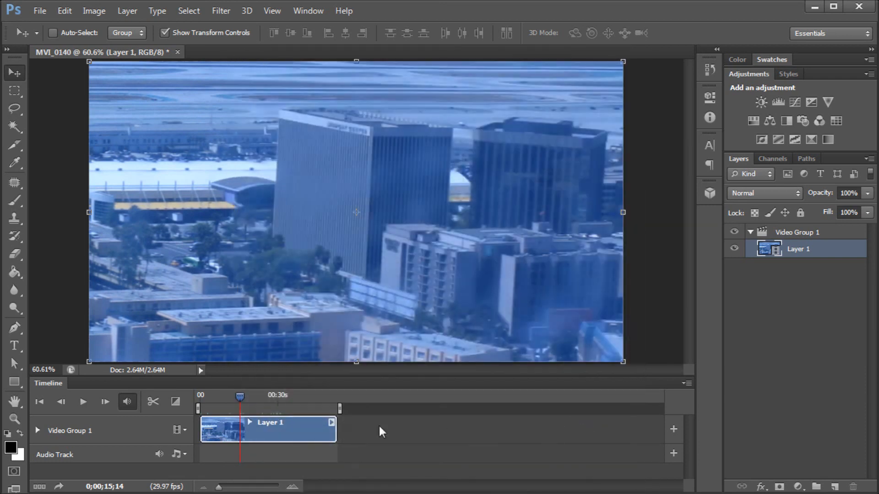
- Move the IMG_0163 layer out of Video Group 1 onto its own track above the group
{"action": "left_click_drag", "start_coordinate": [240, 397], "coordinate": [410, 402]}
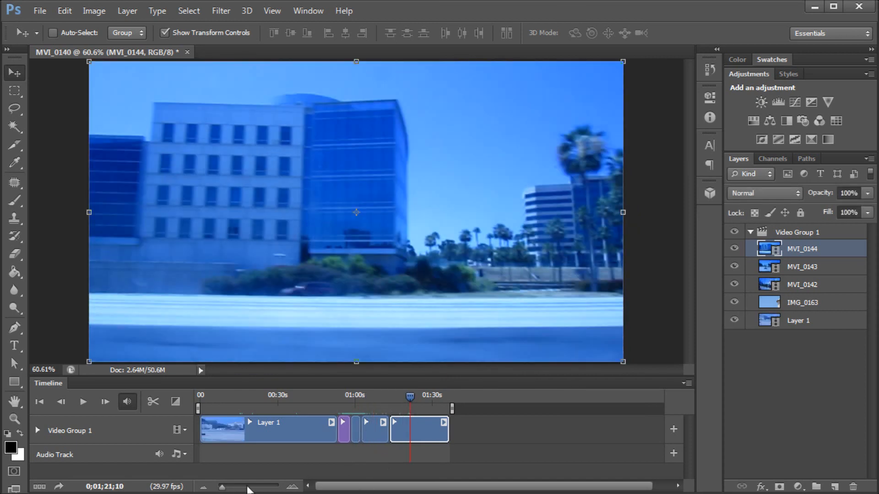
{"action": "left_click_drag", "start_coordinate": [223, 489], "coordinate": [227, 490]}
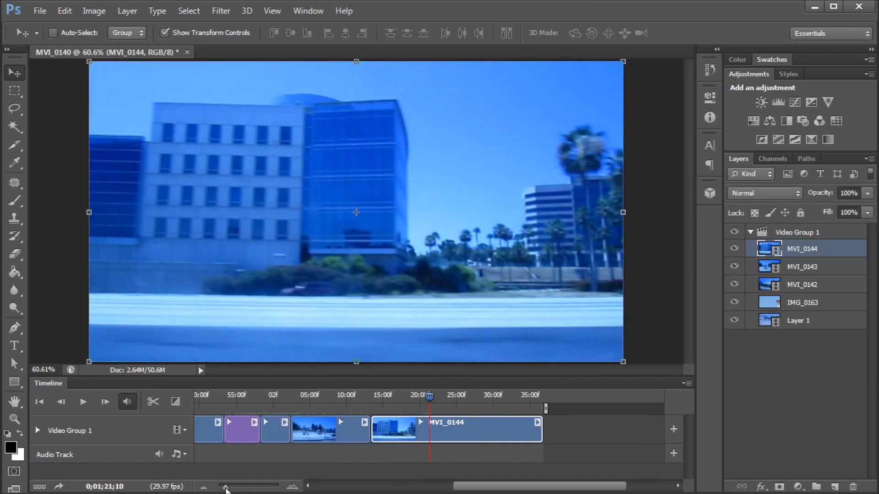
{"action": "left_click_drag", "start_coordinate": [462, 488], "coordinate": [416, 488]}
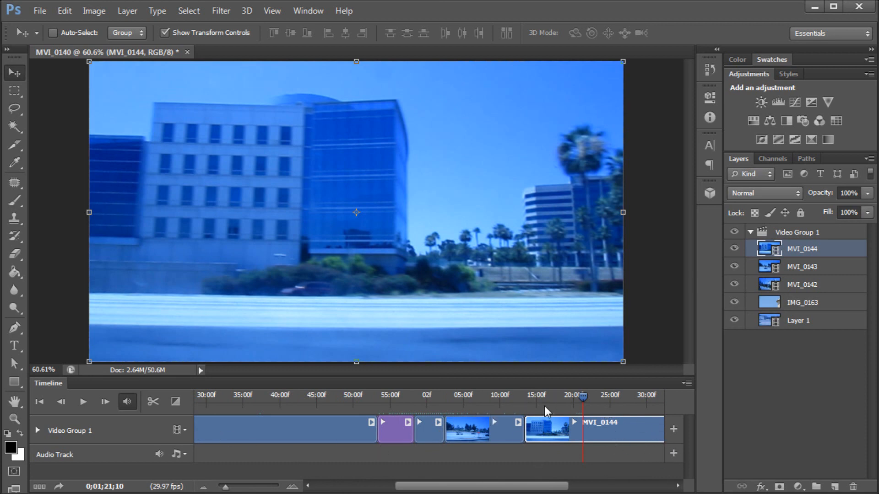
{"action": "left_click_drag", "start_coordinate": [476, 481], "coordinate": [465, 480]}
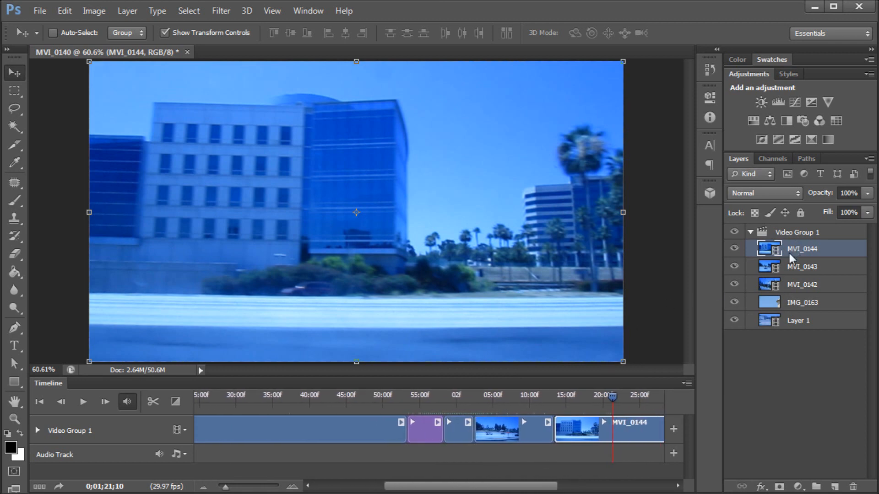
{"action": "left_click", "coordinate": [805, 234]}
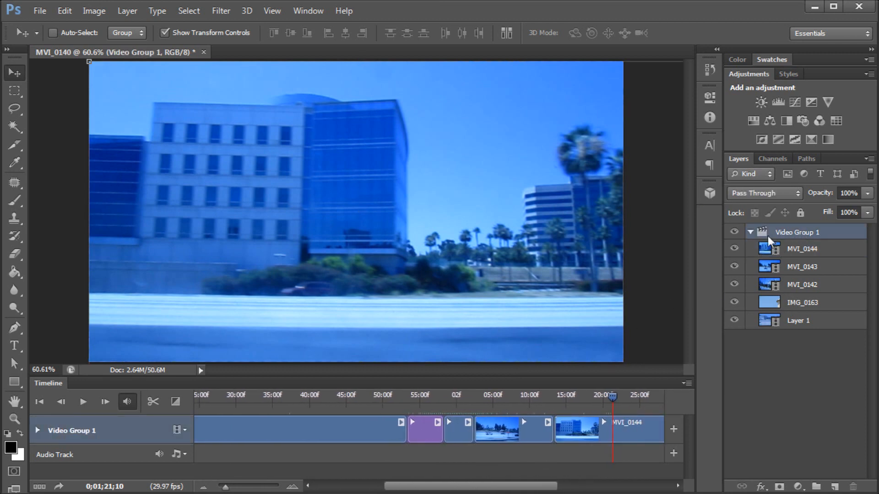
{"action": "left_click", "coordinate": [751, 232]}
{"action": "left_click", "coordinate": [751, 232]}
{"action": "left_click_drag", "start_coordinate": [483, 486], "coordinate": [401, 490]}
{"action": "left_click_drag", "start_coordinate": [803, 301], "coordinate": [799, 226]}
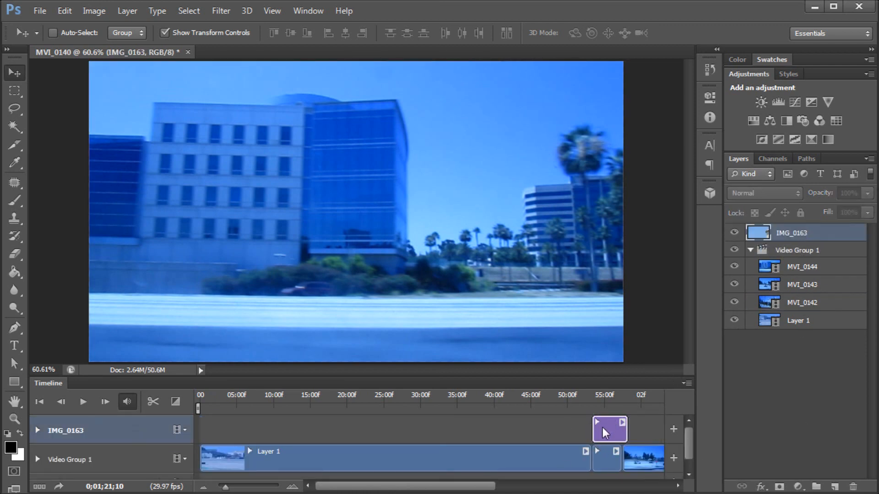
- Try moving the MVI_0143 layer out of Video Group 1 onto its own track above IMG_0163
{"action": "left_click", "coordinate": [812, 266]}
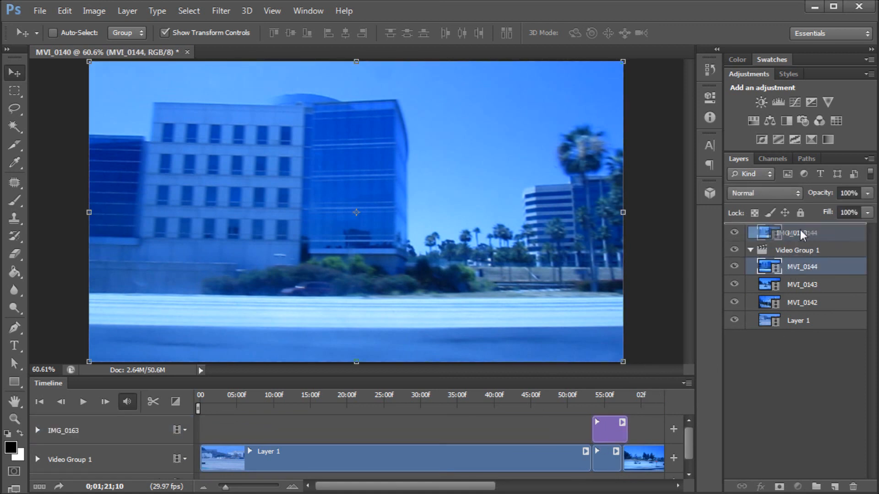
{"action": "left_click_drag", "start_coordinate": [801, 283], "coordinate": [803, 229]}
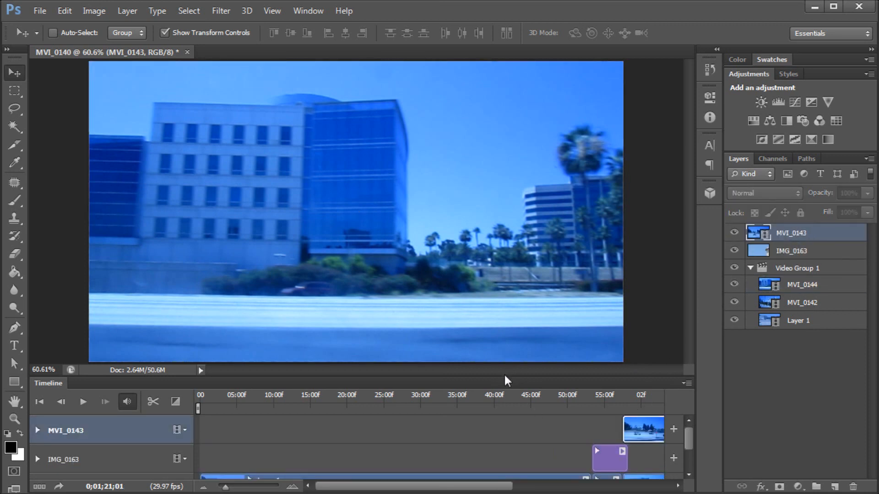
{"action": "left_click_drag", "start_coordinate": [502, 377], "coordinate": [506, 316]}
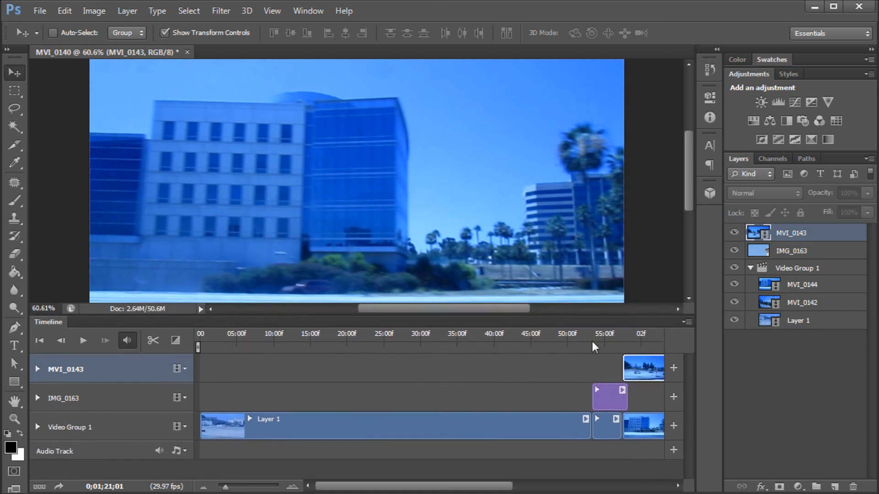
{"action": "scroll", "coordinate": [490, 238], "scroll_direction": "down", "scroll_amount": 3}
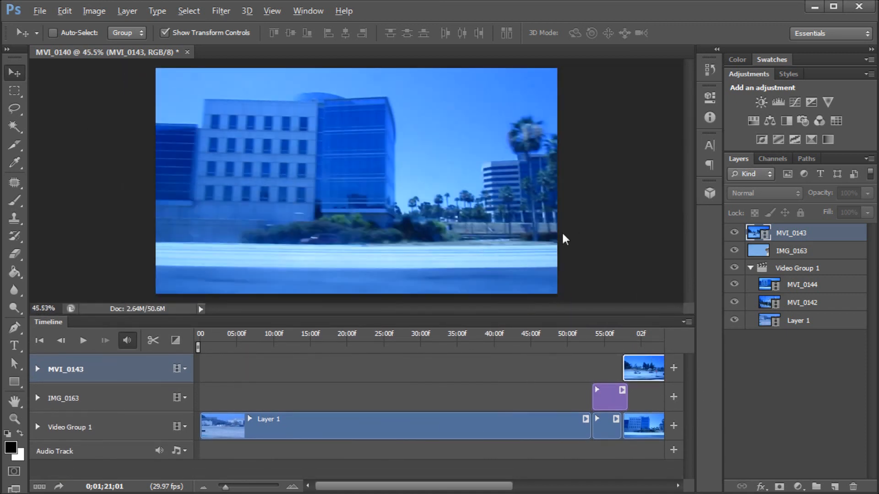
- Try grouping the MVI_0143 clip with IMG_0163 into a new video group, then undo back to IMG_0163 as the only separate track
{"action": "left_click", "coordinate": [636, 363]}
{"action": "left_click_drag", "start_coordinate": [636, 379], "coordinate": [639, 415]}
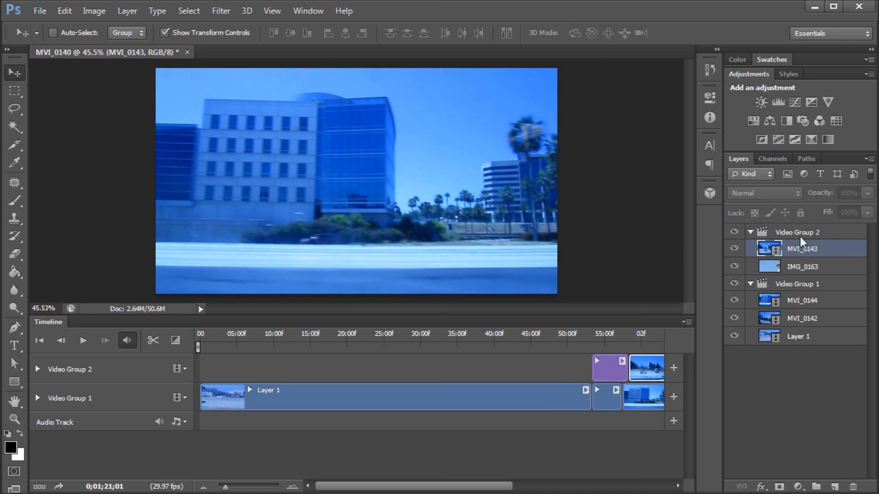
{"action": "key", "text": "ctrl+z"}
{"action": "key", "text": "ctrl+z"}
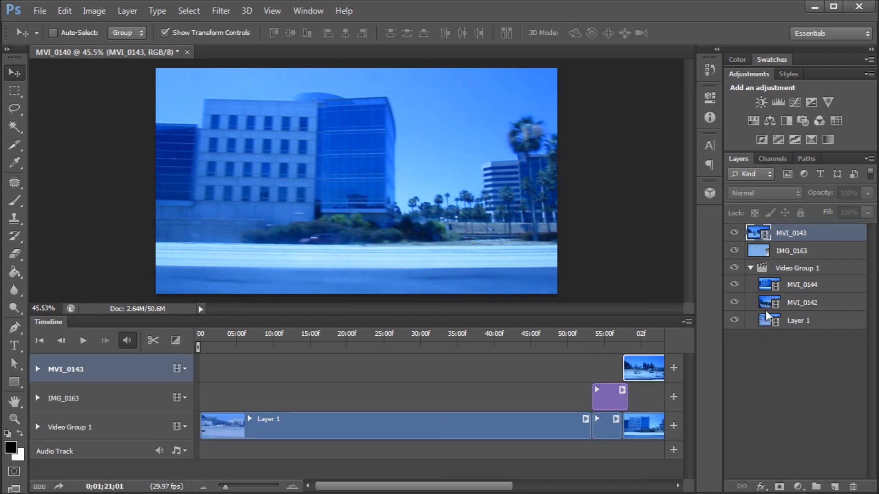
{"action": "key", "text": "ctrl+alt+z"}
{"action": "key", "text": "ctrl+alt+z"}
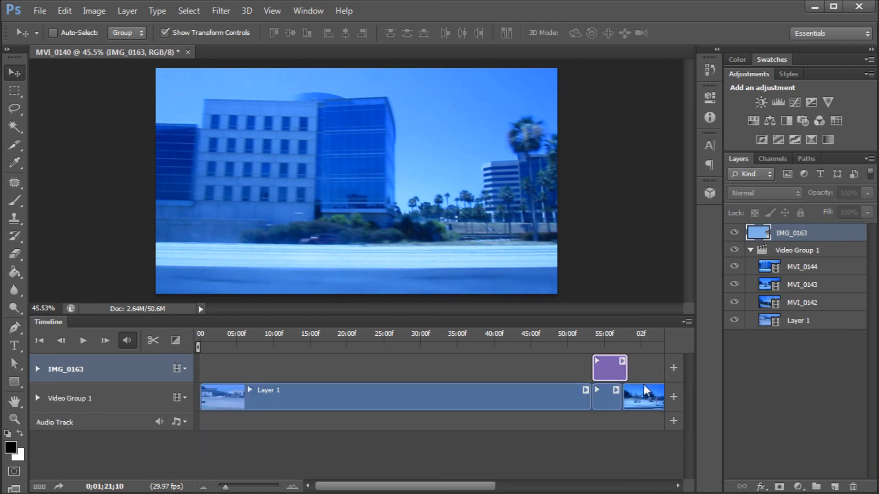
- Trim both the start and the end of the Layer 1 clip, shortening it to about 17 seconds
{"action": "left_click_drag", "start_coordinate": [389, 486], "coordinate": [366, 489]}
{"action": "left_click_drag", "start_coordinate": [562, 337], "coordinate": [329, 355]}
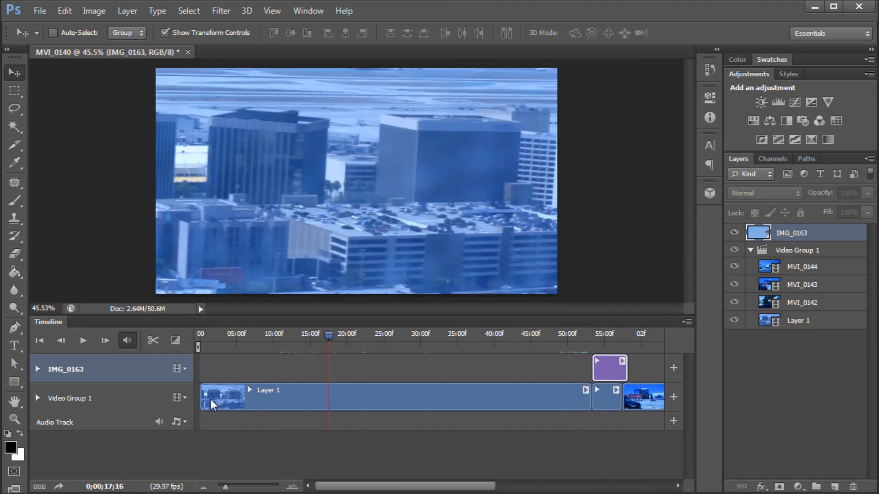
{"action": "left_click_drag", "start_coordinate": [201, 396], "coordinate": [328, 396]}
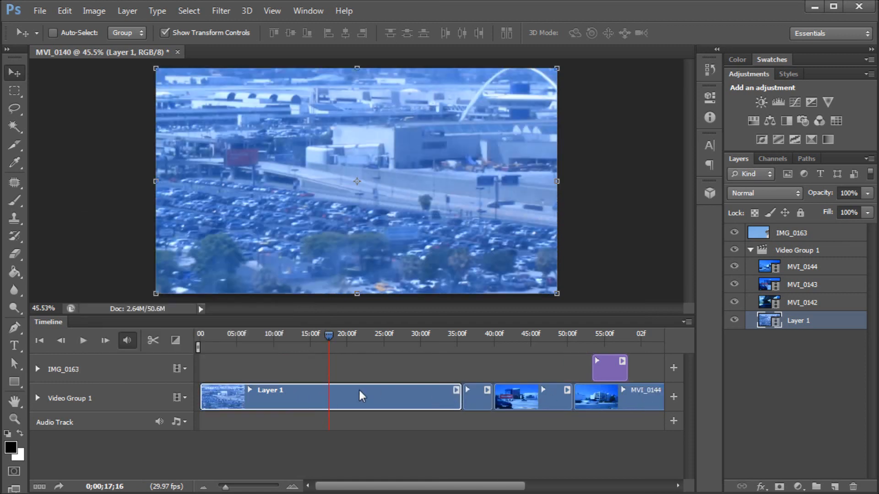
{"action": "left_click_drag", "start_coordinate": [461, 390], "coordinate": [324, 402]}
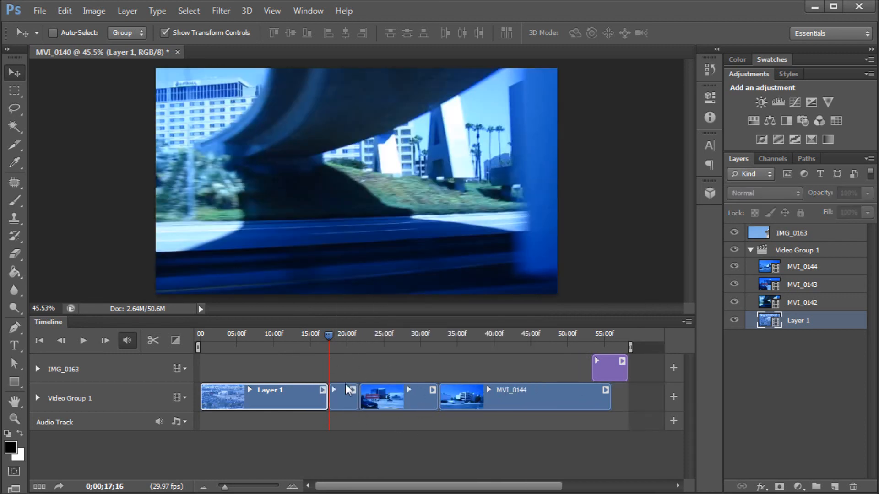
- Move the IMG_0163 clip earlier so it starts at about 45 seconds
{"action": "left_click", "coordinate": [610, 368]}
{"action": "left_click_drag", "start_coordinate": [597, 369], "coordinate": [548, 369]}
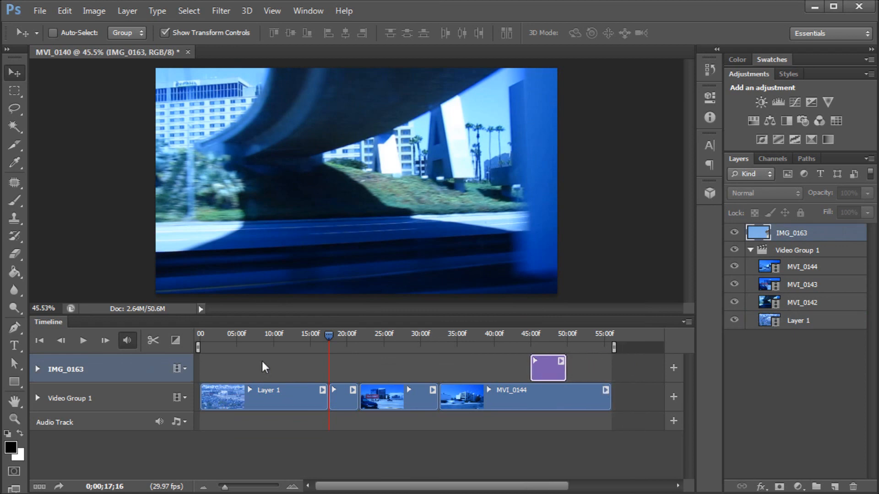
- Add a Curves adjustment layer inside Video Group 1
{"action": "mouse_move", "coordinate": [327, 334]}
{"action": "left_mouse_down"}
{"action": "mouse_move", "coordinate": [314, 336]}
{"action": "mouse_move", "coordinate": [336, 339]}
{"action": "left_mouse_up"}
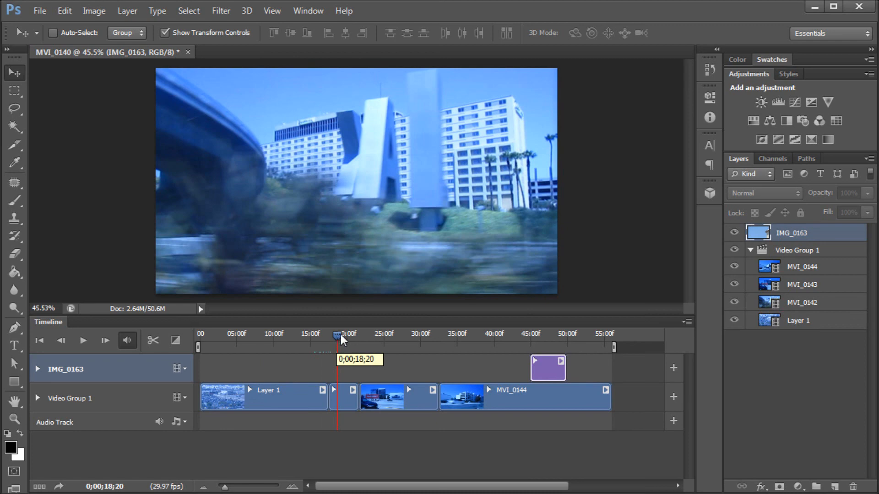
{"action": "left_click_drag", "start_coordinate": [340, 334], "coordinate": [427, 328]}
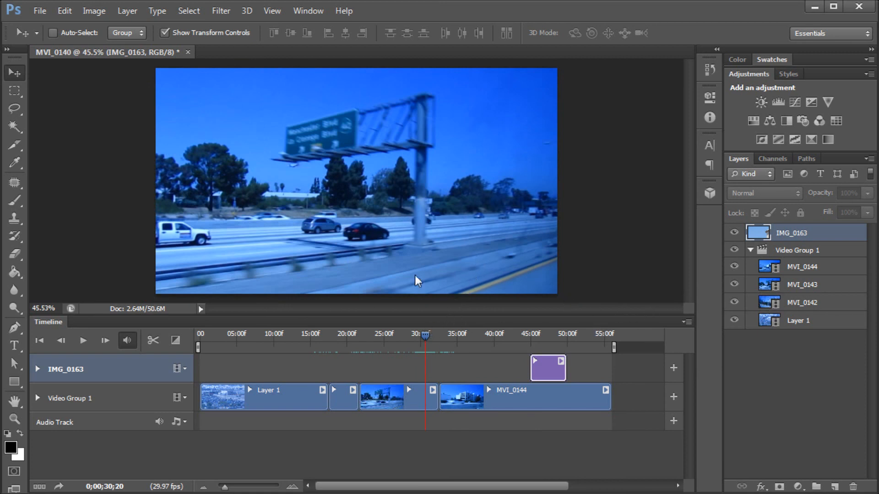
{"action": "left_click", "coordinate": [784, 248]}
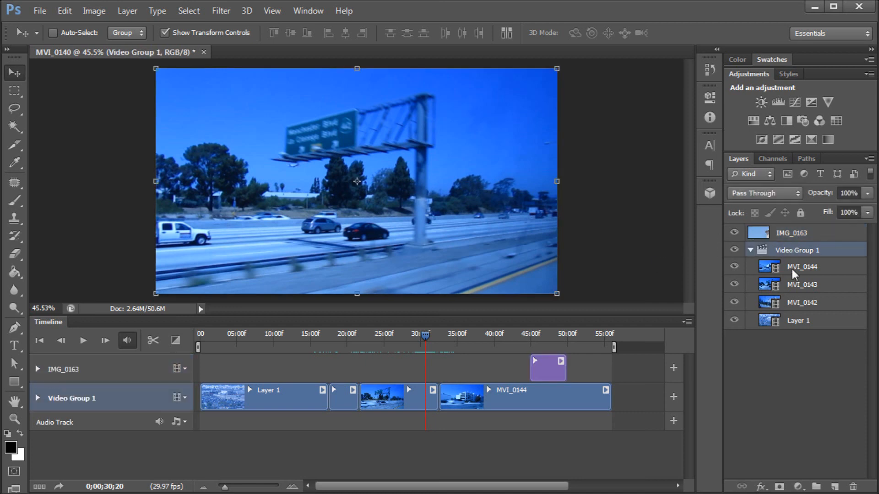
{"action": "left_click", "coordinate": [797, 487]}
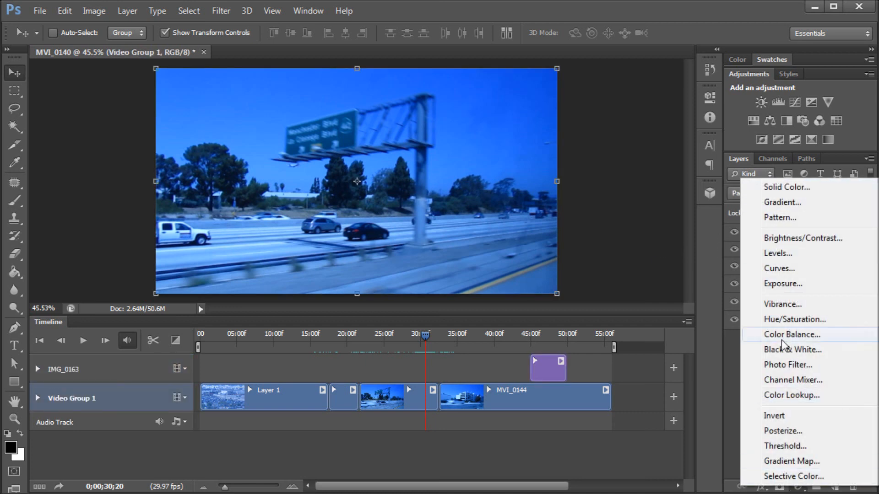
{"action": "left_click", "coordinate": [781, 269]}
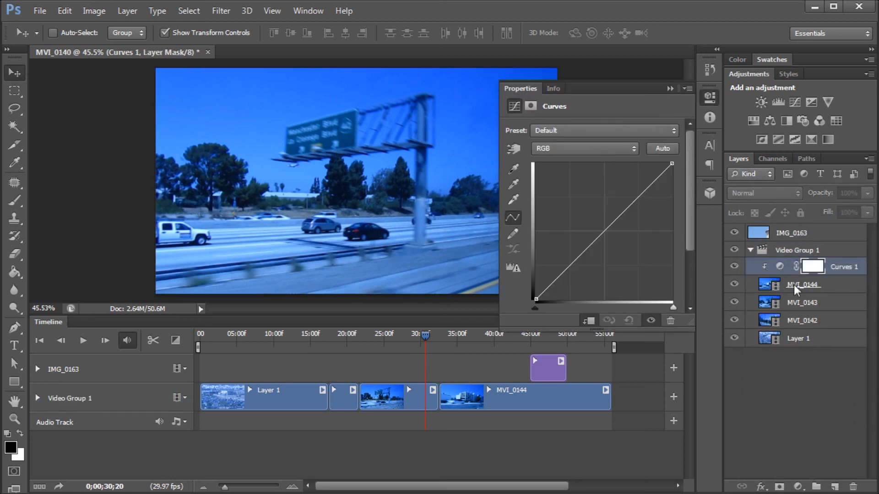
- Move the Curves 1 adjustment layer out of Video Group 1 so it sits on its own track above the group
{"action": "left_click_drag", "start_coordinate": [835, 267], "coordinate": [835, 242]}
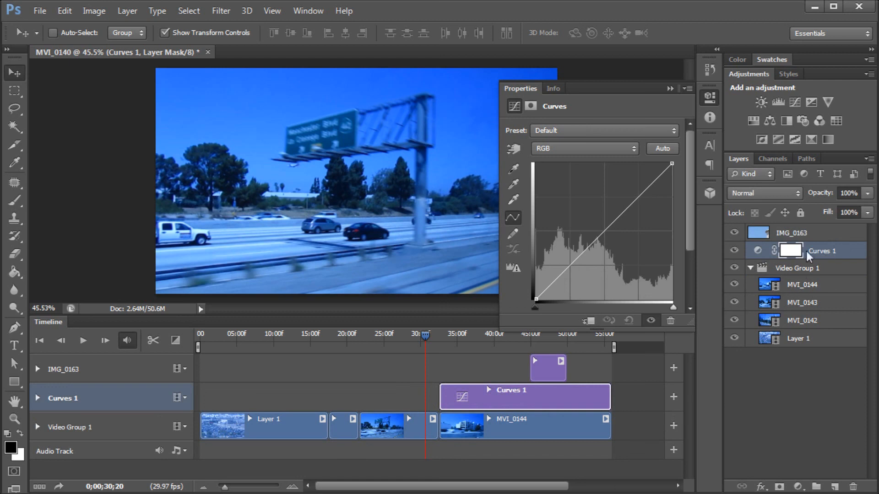
{"action": "left_click", "coordinate": [751, 268]}
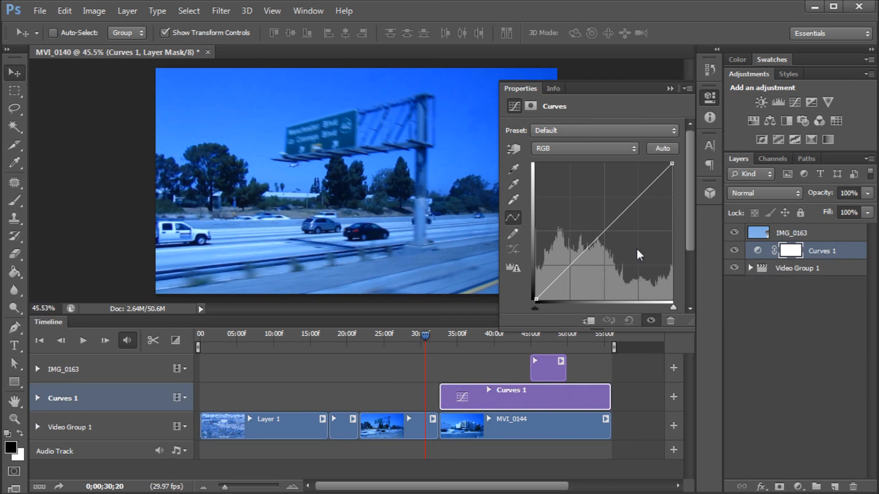
- Pull the Blue channel curve's midpoint down to reduce blue in the footage
{"action": "left_click", "coordinate": [559, 148]}
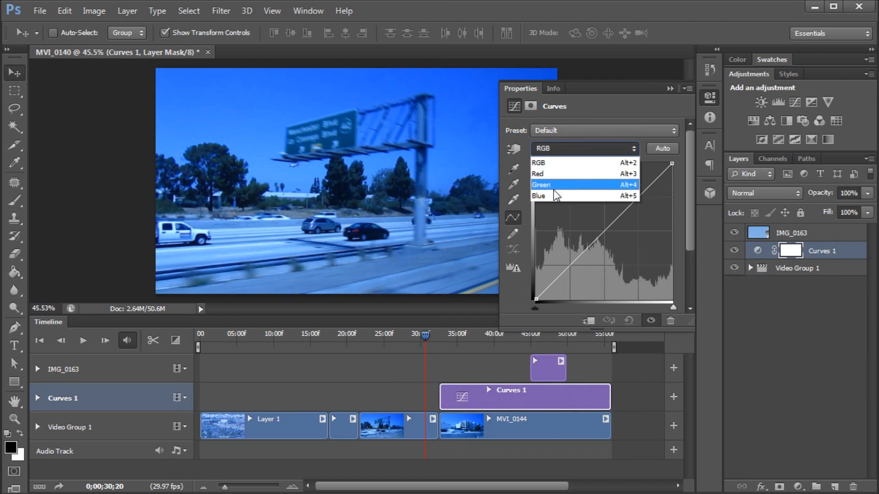
{"action": "left_click", "coordinate": [553, 196]}
{"action": "left_click_drag", "start_coordinate": [602, 233], "coordinate": [611, 241]}
- Nudge the Green channel curve's midpoint slightly
{"action": "left_click", "coordinate": [578, 149]}
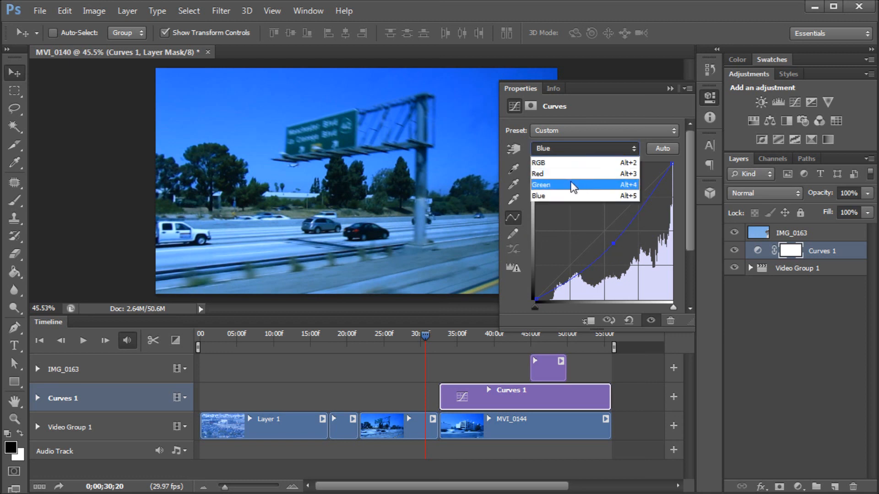
{"action": "left_click", "coordinate": [572, 185]}
{"action": "left_click_drag", "start_coordinate": [603, 232], "coordinate": [602, 230]}
- Raise the Red channel curve's midpoint to warm the image, then close the Properties panel
{"action": "left_click", "coordinate": [580, 148]}
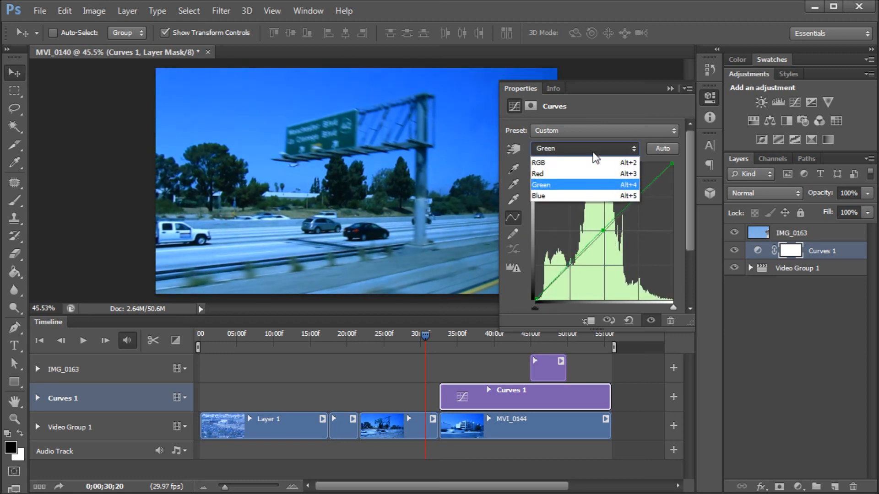
{"action": "left_click", "coordinate": [585, 177]}
{"action": "left_click_drag", "start_coordinate": [603, 237], "coordinate": [597, 232]}
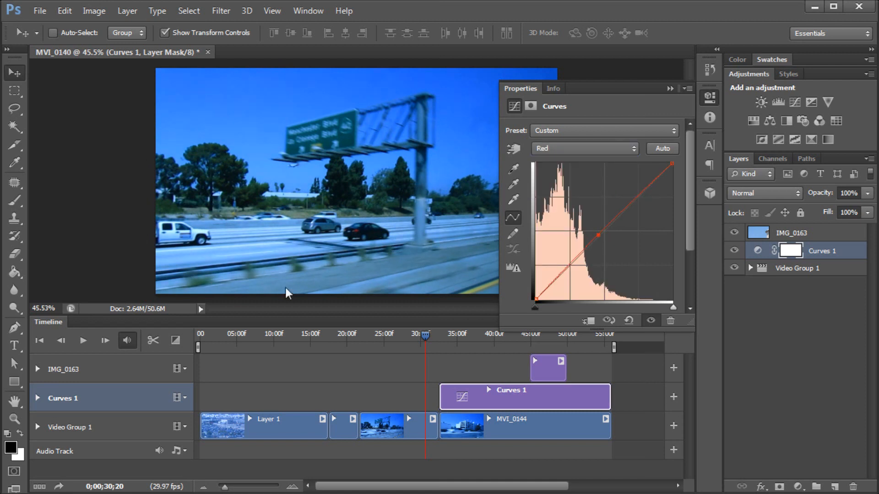
{"action": "left_click", "coordinate": [668, 84]}
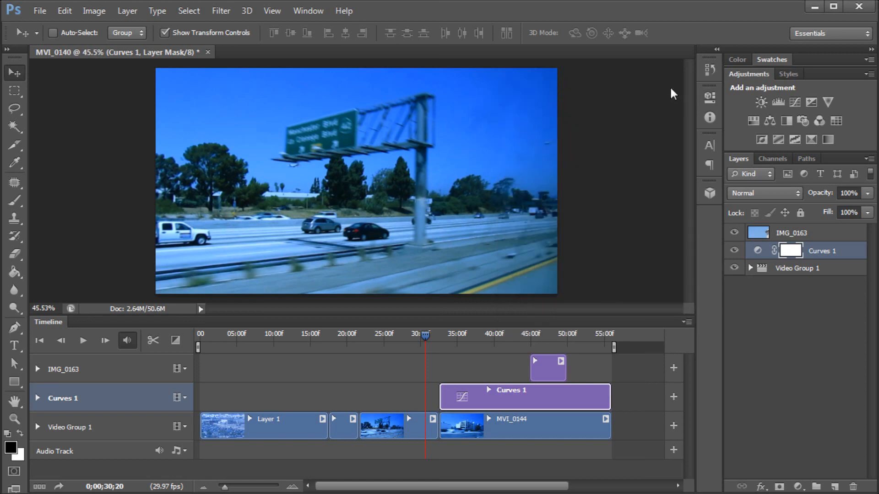
- Extend the Curves 1 clip's start back to the beginning of the timeline so it covers all video clips
{"action": "left_click_drag", "start_coordinate": [418, 335], "coordinate": [501, 339]}
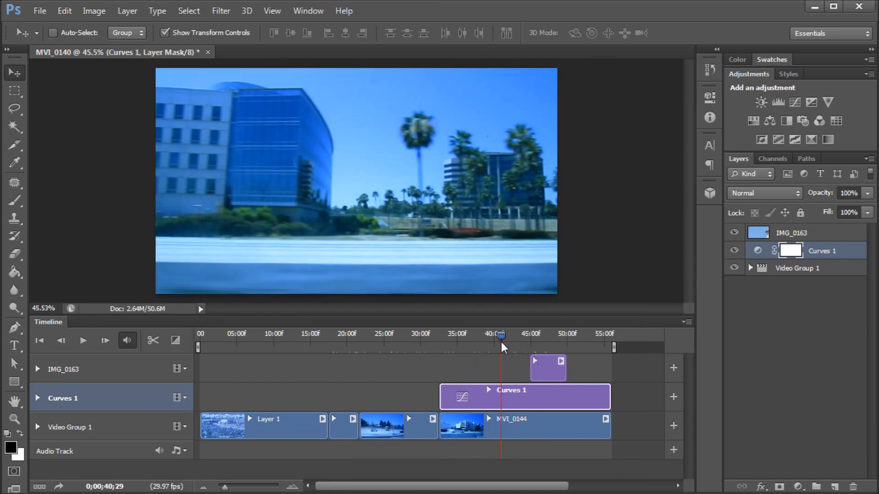
{"action": "left_click", "coordinate": [733, 250]}
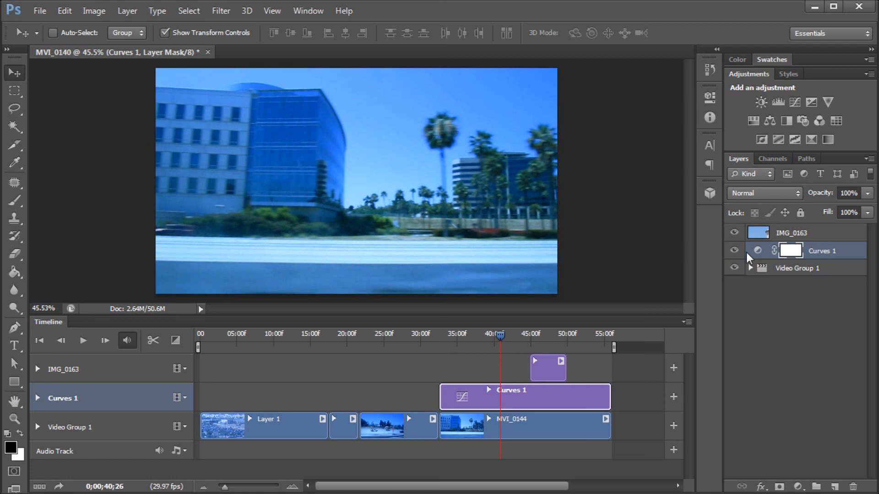
{"action": "left_click", "coordinate": [751, 268]}
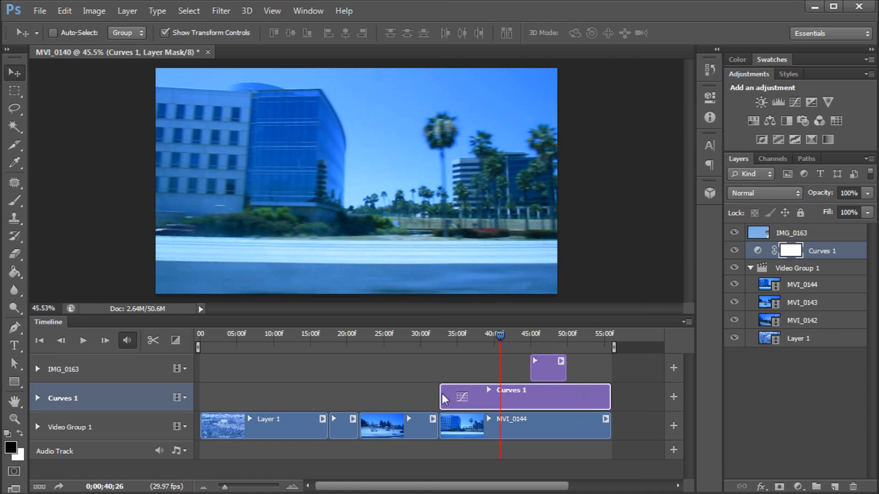
{"action": "left_click_drag", "start_coordinate": [440, 395], "coordinate": [203, 394]}
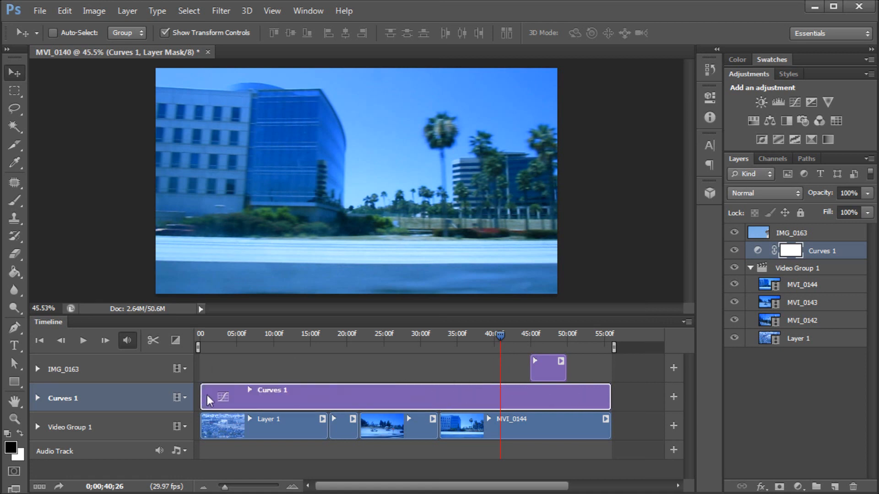
{"action": "mouse_move", "coordinate": [203, 401]}
{"action": "left_mouse_down"}
{"action": "mouse_move", "coordinate": [444, 394]}
{"action": "mouse_move", "coordinate": [204, 391]}
{"action": "left_mouse_up"}
- Scale the IMG_0163 photo down to about 16.7% and place it on the right side of the frame
{"action": "left_click_drag", "start_coordinate": [506, 336], "coordinate": [544, 342]}
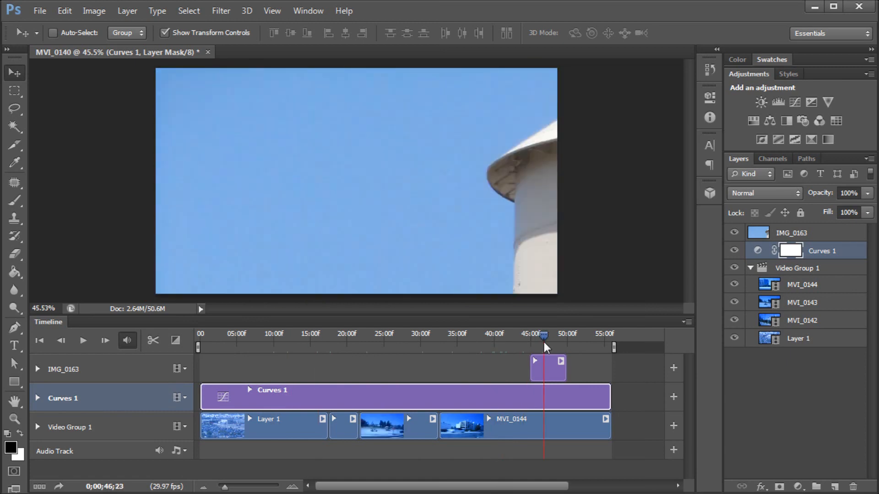
{"action": "left_click", "coordinate": [782, 231]}
{"action": "left_click", "coordinate": [820, 249]}
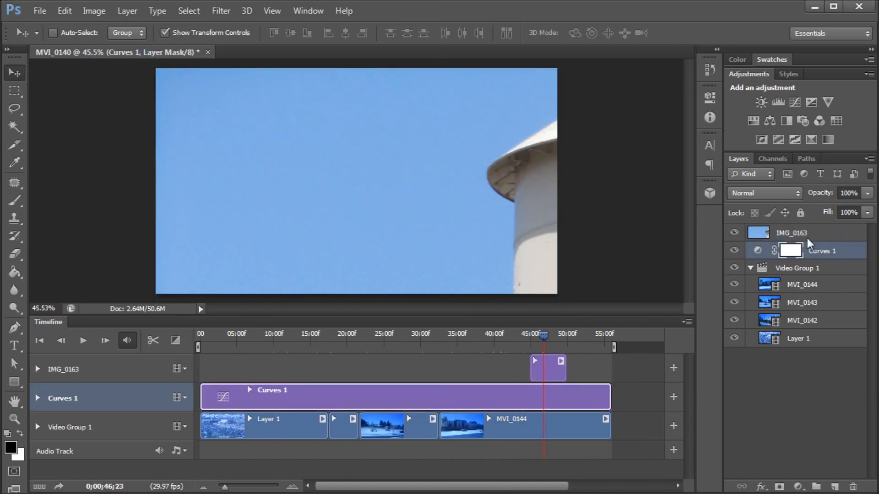
{"action": "left_click", "coordinate": [802, 232]}
{"action": "left_click", "coordinate": [813, 248]}
{"action": "left_click", "coordinate": [778, 234]}
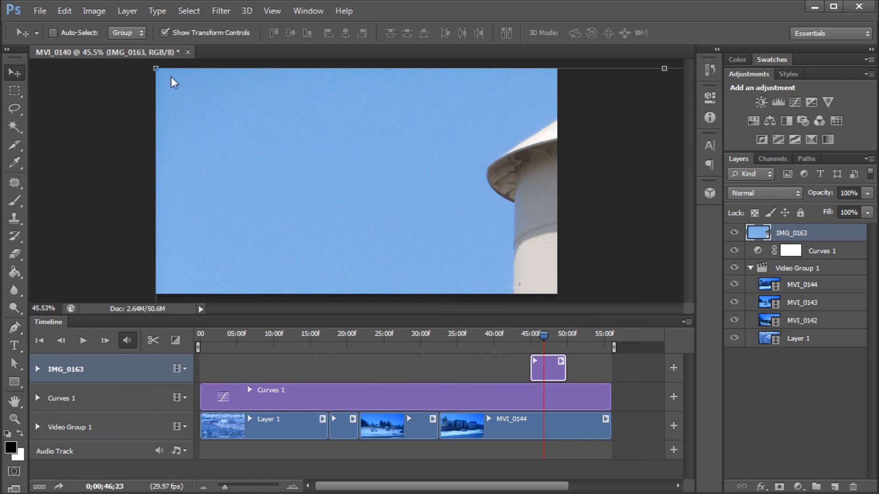
{"action": "left_click_drag", "start_coordinate": [155, 73], "coordinate": [206, 91]}
{"action": "scroll", "coordinate": [286, 151], "scroll_direction": "down", "scroll_amount": 5}
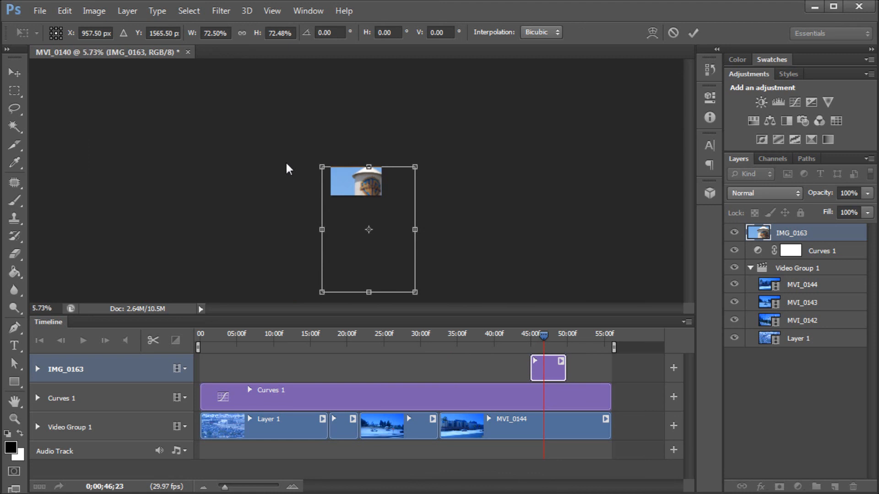
{"action": "left_click_drag", "start_coordinate": [321, 168], "coordinate": [367, 175]}
{"action": "scroll", "coordinate": [367, 170], "scroll_direction": "up", "scroll_amount": 5}
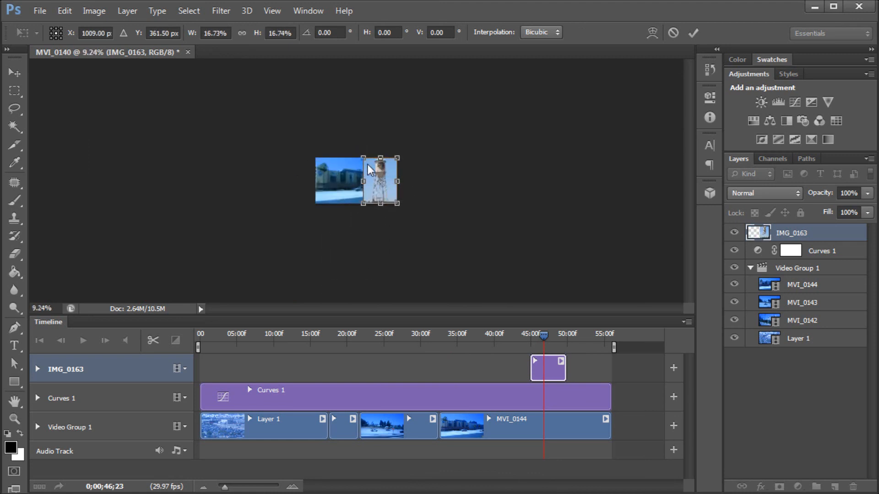
{"action": "scroll", "coordinate": [417, 141], "scroll_direction": "up", "scroll_amount": 1}
{"action": "mouse_move", "coordinate": [417, 141]}
{"action": "left_mouse_down"}
{"action": "mouse_move", "coordinate": [407, 153]}
{"action": "mouse_move", "coordinate": [411, 141]}
{"action": "left_mouse_up"}
{"action": "left_click", "coordinate": [693, 32]}
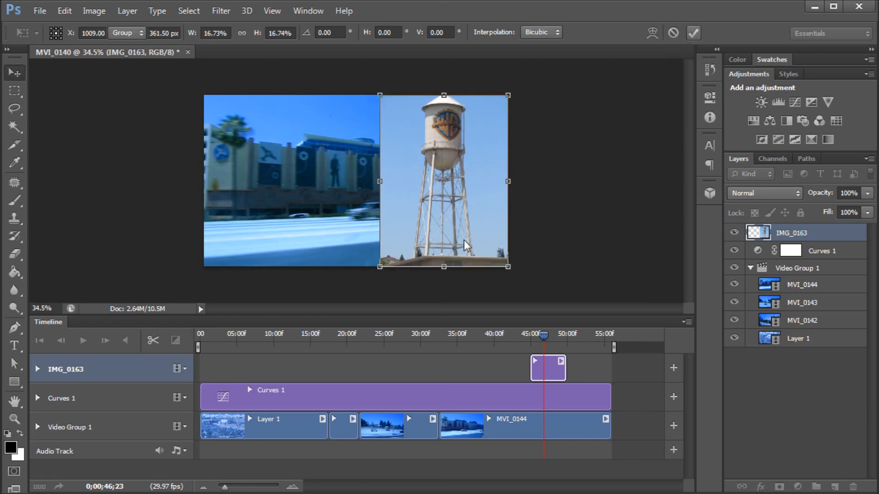
- Scrub the playhead around 46 to 48 seconds to preview the photo over the video
{"action": "mouse_move", "coordinate": [535, 333]}
{"action": "left_mouse_down"}
{"action": "mouse_move", "coordinate": [511, 335]}
{"action": "mouse_move", "coordinate": [557, 341]}
{"action": "mouse_move", "coordinate": [542, 339]}
{"action": "left_mouse_up"}
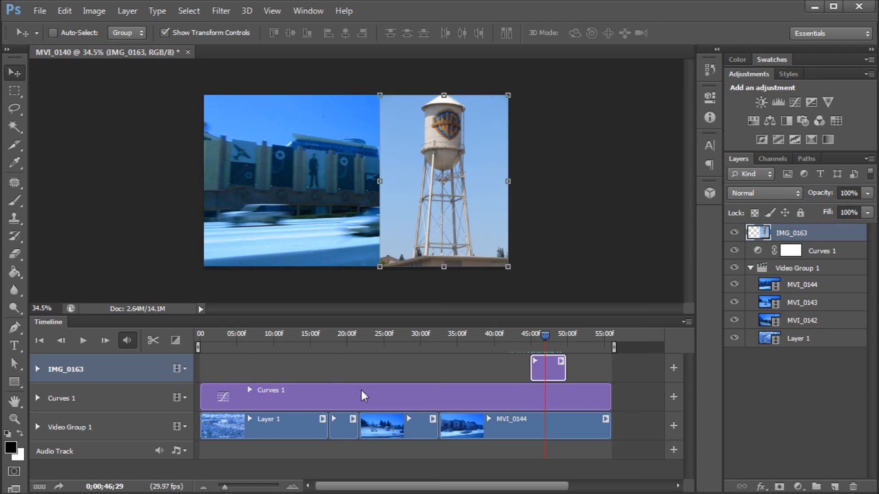
{"action": "left_click_drag", "start_coordinate": [542, 334], "coordinate": [551, 341]}
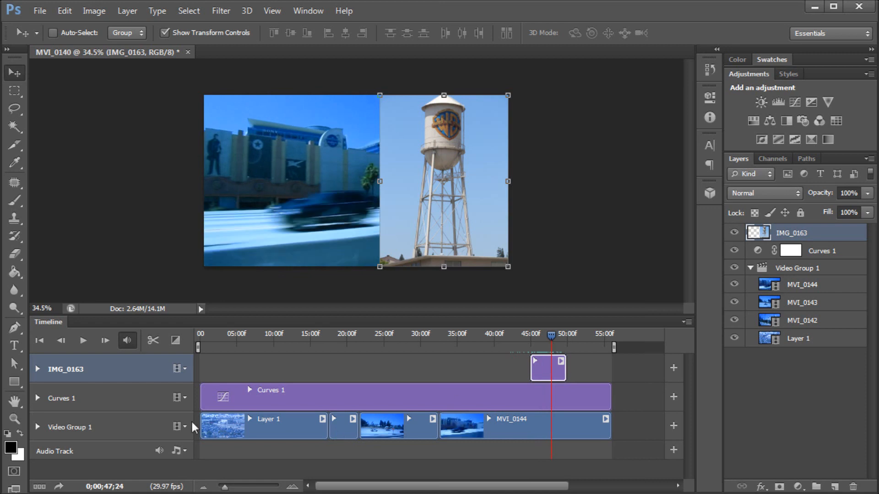
{"action": "mouse_move", "coordinate": [558, 339]}
{"action": "left_mouse_down"}
{"action": "mouse_move", "coordinate": [527, 336]}
{"action": "mouse_move", "coordinate": [545, 334]}
{"action": "left_mouse_up"}
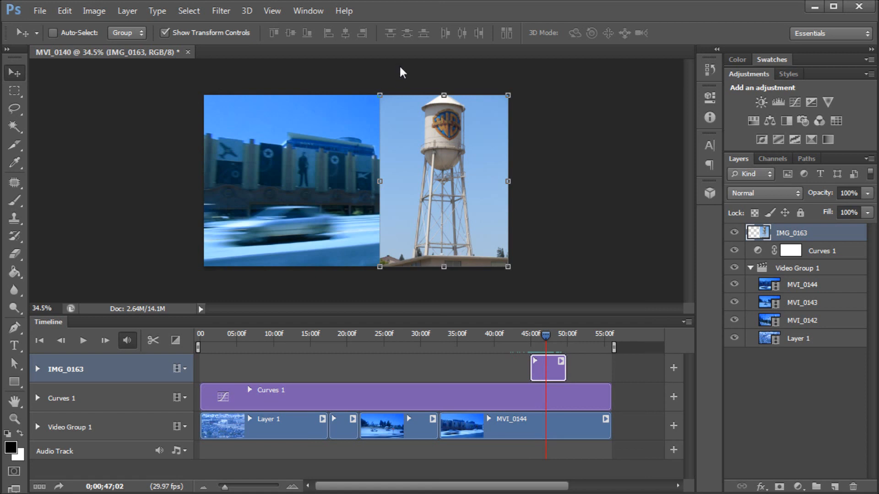
{"action": "scroll", "coordinate": [438, 89], "scroll_direction": "up", "scroll_amount": 3}
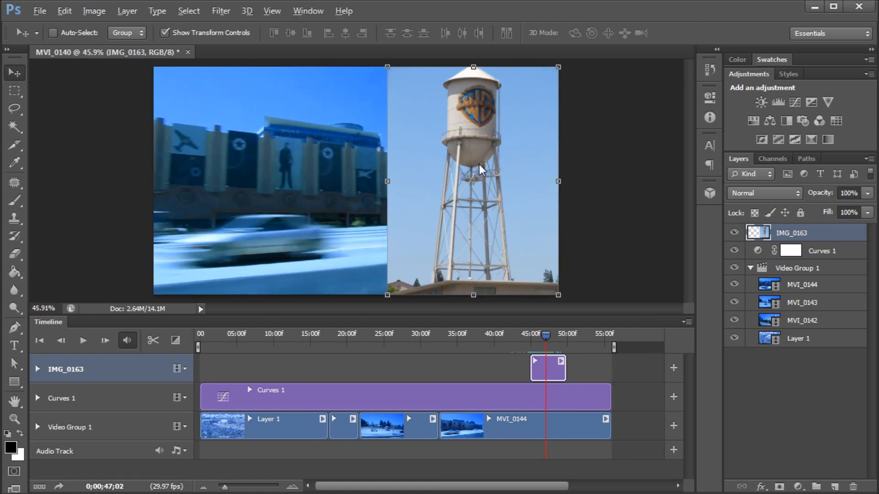
{"action": "mouse_move", "coordinate": [544, 336]}
{"action": "left_mouse_down"}
{"action": "mouse_move", "coordinate": [552, 341]}
{"action": "mouse_move", "coordinate": [545, 342]}
{"action": "left_mouse_up"}
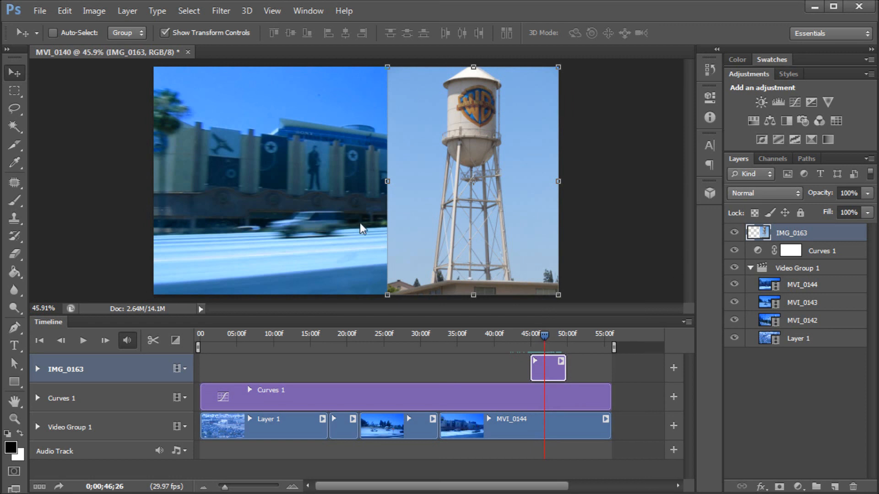
{"action": "left_click", "coordinate": [14, 127]}
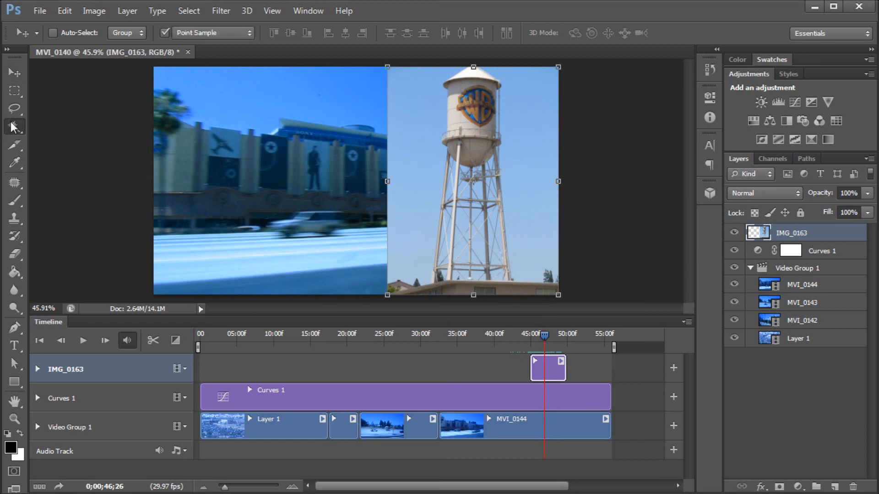
{"action": "left_click", "coordinate": [14, 72]}
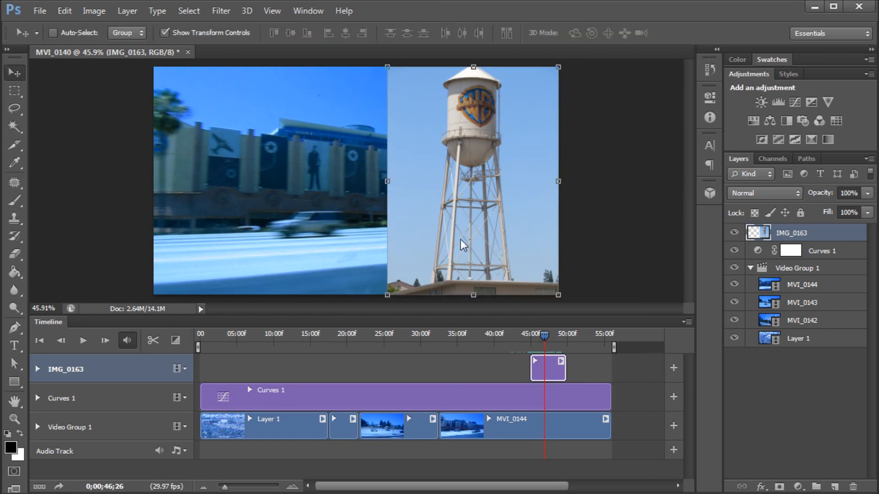
{"action": "left_click_drag", "start_coordinate": [544, 334], "coordinate": [555, 334]}
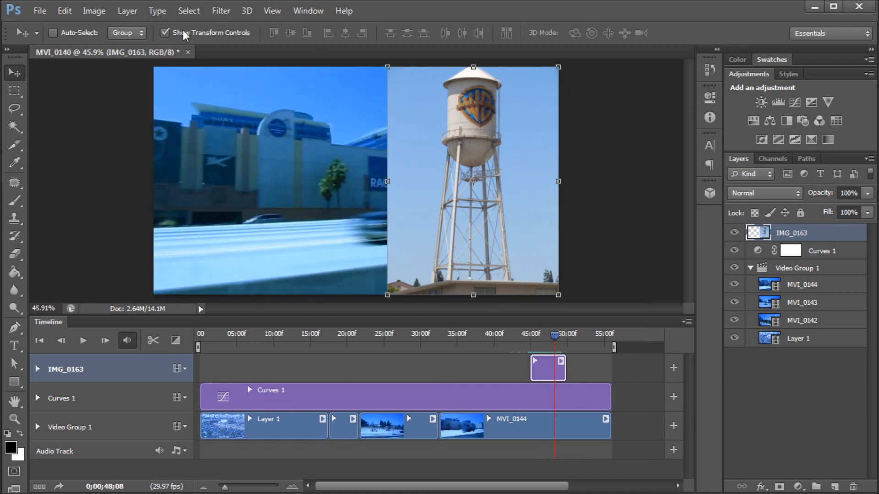
- Select the sky with Color Range at fuzziness 94, delete it from the photo, and deselect
{"action": "left_click", "coordinate": [189, 11]}
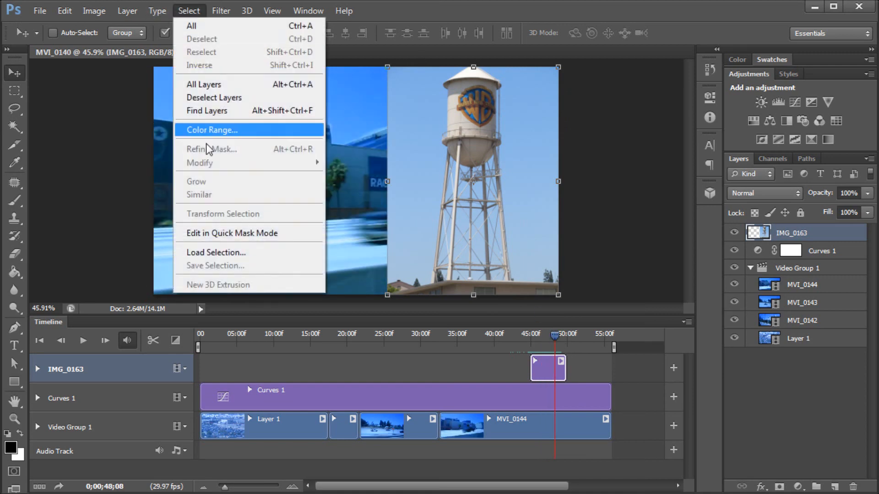
{"action": "left_click", "coordinate": [210, 130]}
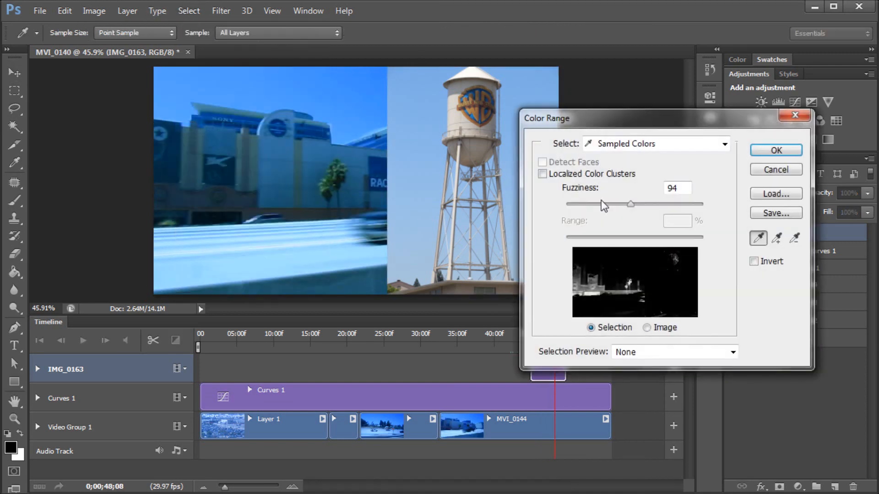
{"action": "left_click", "coordinate": [410, 138]}
{"action": "left_click_drag", "start_coordinate": [630, 205], "coordinate": [631, 203]}
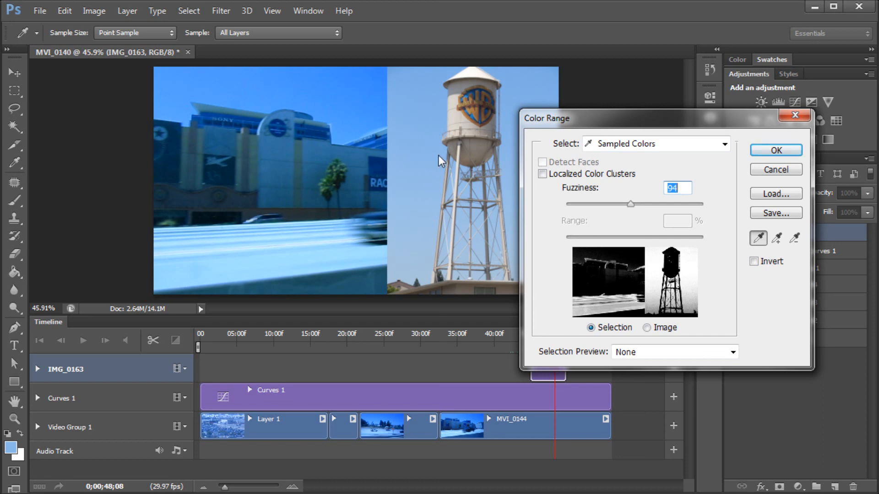
{"action": "left_click", "coordinate": [767, 150]}
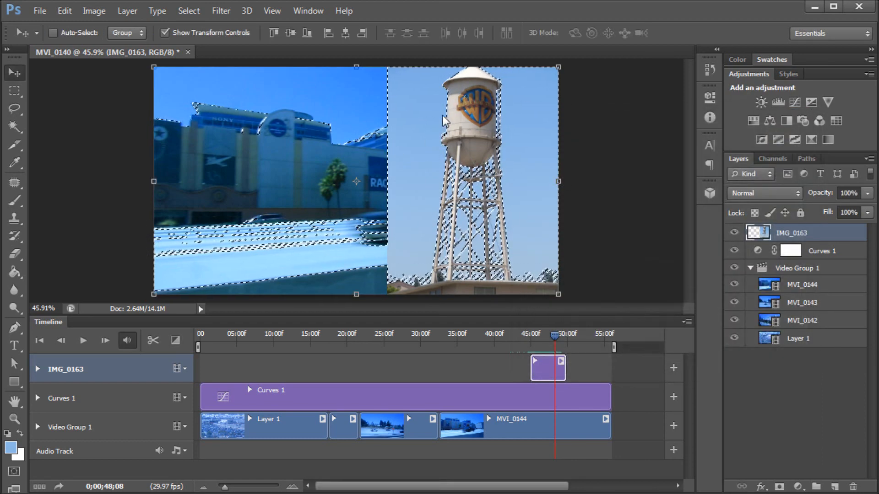
{"action": "key", "text": "Delete"}
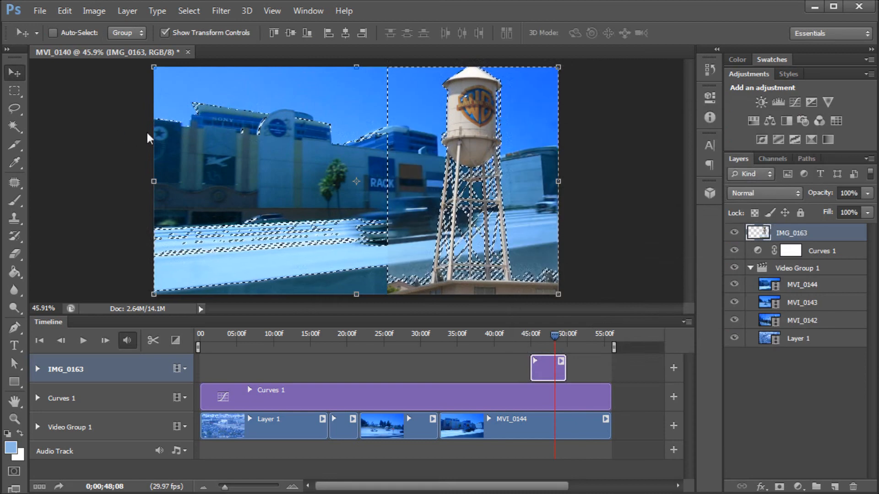
{"action": "left_click", "coordinate": [11, 91]}
{"action": "key", "text": "ctrl+d"}
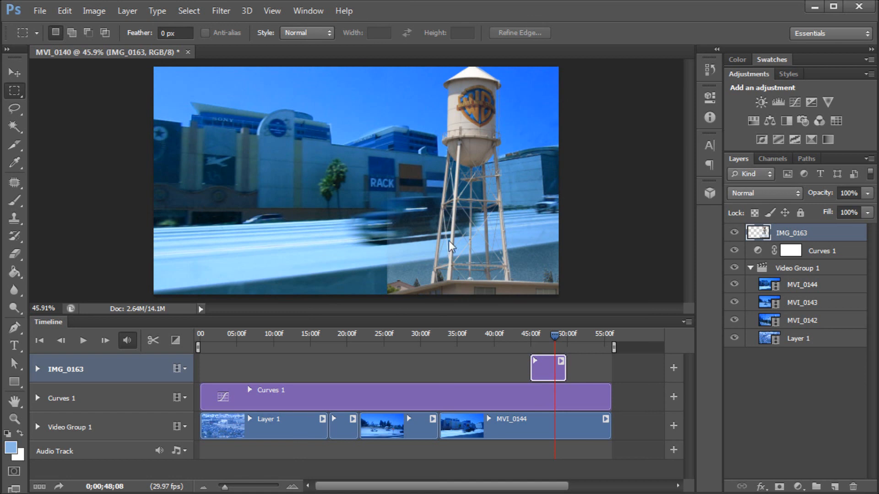
- Erase leftover pixels along the photo's lower right edge with the Eraser tool
{"action": "left_click", "coordinate": [15, 254]}
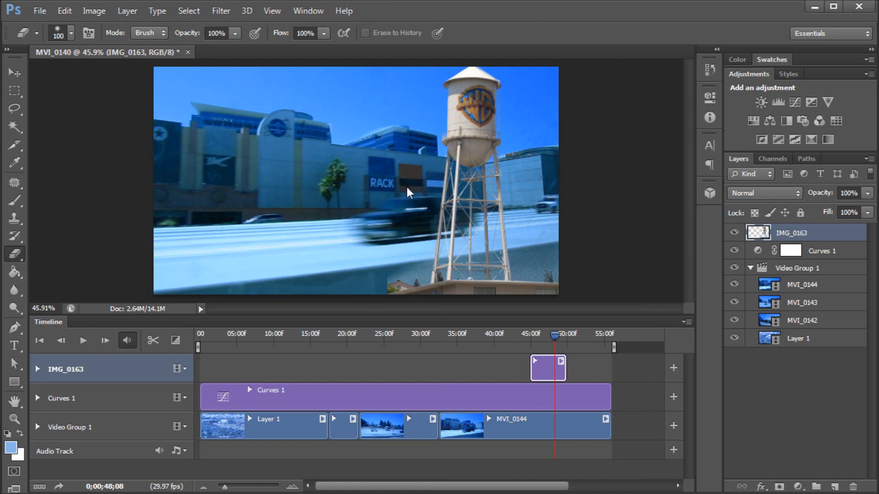
{"action": "left_click_drag", "start_coordinate": [555, 261], "coordinate": [529, 264]}
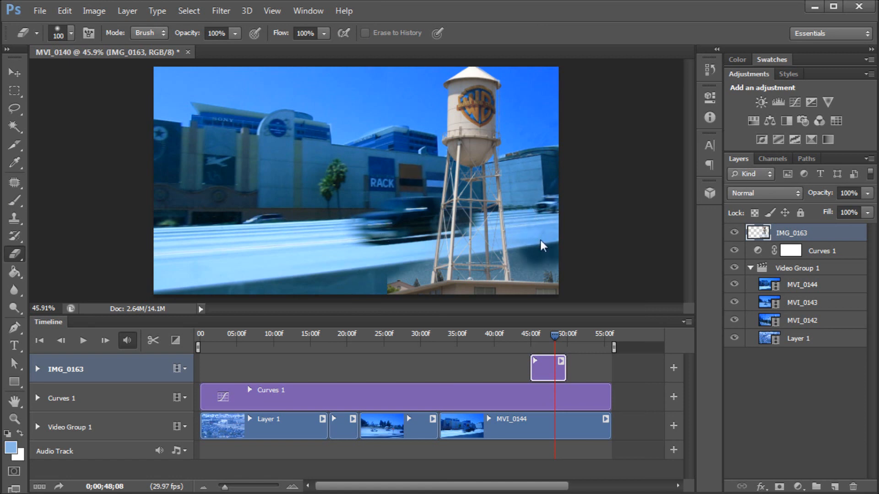
- Move the cut-out water tower slightly to the right and return the playhead to 45 seconds
{"action": "key", "text": "v"}
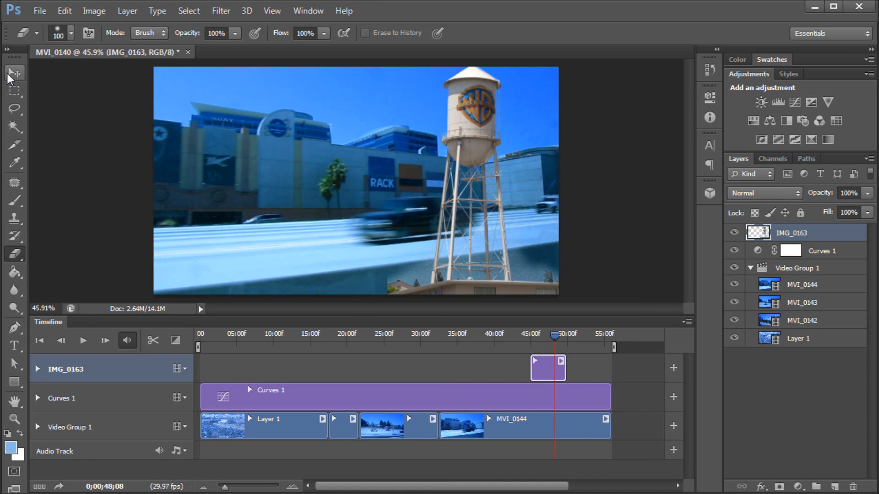
{"action": "left_click_drag", "start_coordinate": [460, 128], "coordinate": [485, 131]}
{"action": "left_click_drag", "start_coordinate": [554, 335], "coordinate": [531, 336]}
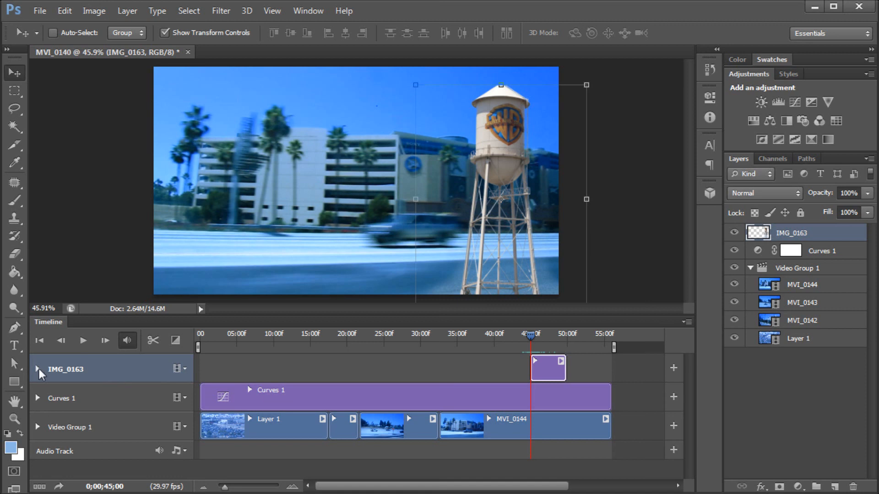
{"action": "left_click", "coordinate": [562, 361]}
{"action": "left_click", "coordinate": [562, 362]}
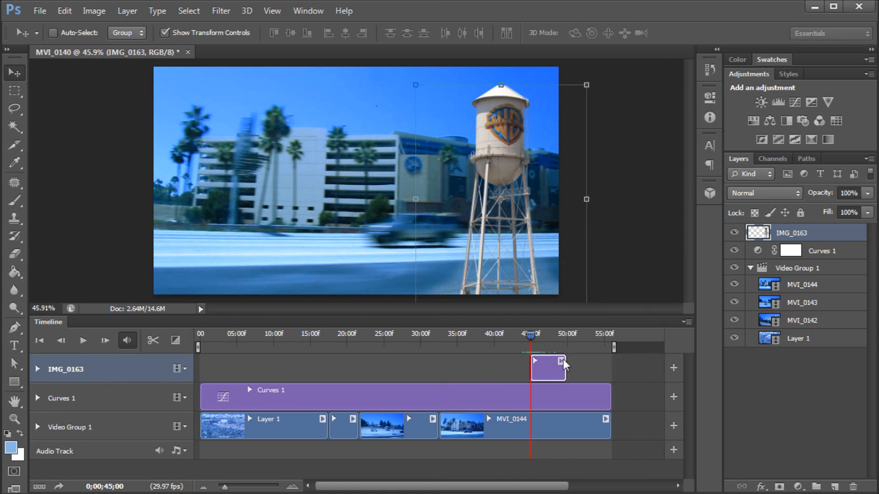
{"action": "left_click", "coordinate": [562, 361]}
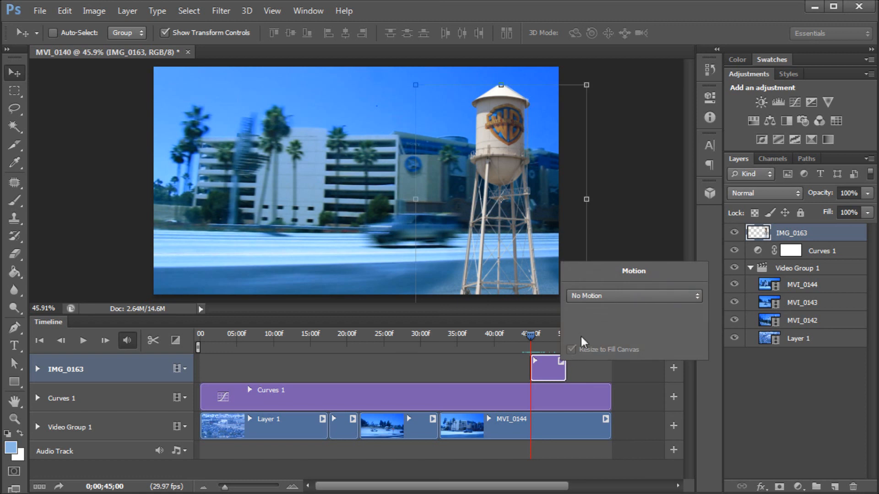
{"action": "left_click", "coordinate": [603, 298]}
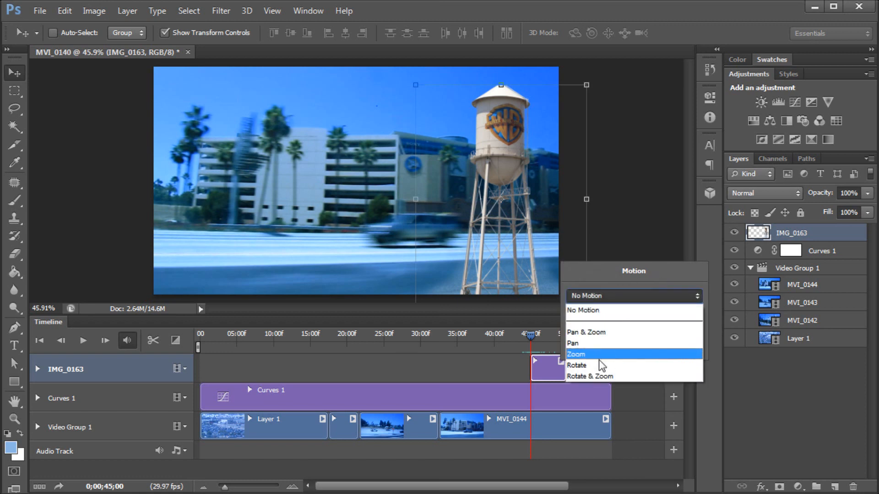
{"action": "left_click", "coordinate": [590, 274]}
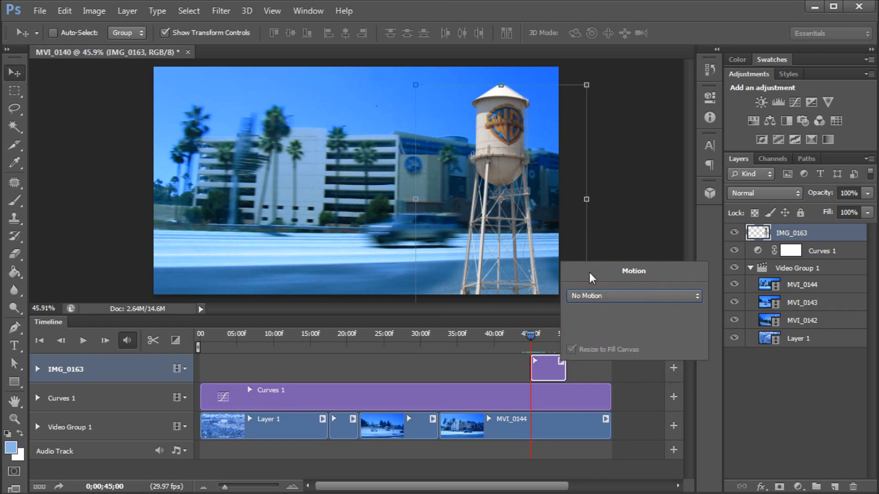
{"action": "left_click", "coordinate": [585, 371]}
- Expand the photo track's properties and add Position keyframes at 45 seconds and about 46 seconds
{"action": "left_click_drag", "start_coordinate": [535, 339], "coordinate": [530, 338]}
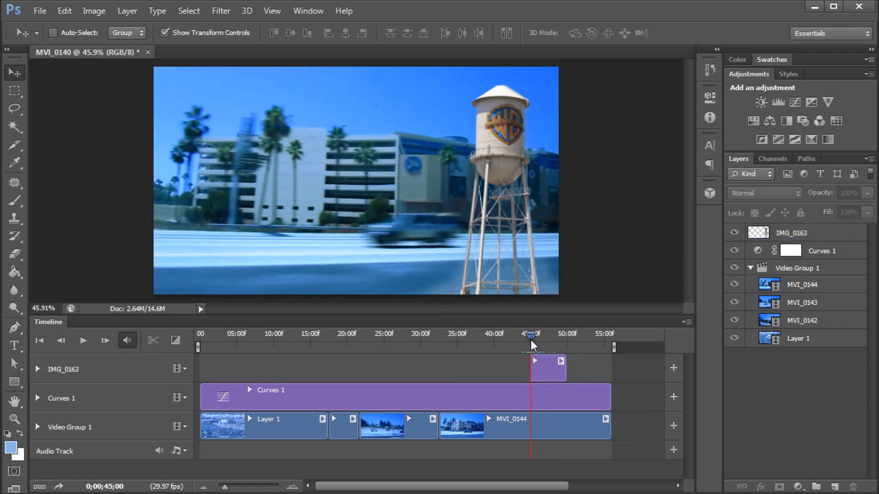
{"action": "left_click", "coordinate": [37, 368]}
{"action": "left_click", "coordinate": [37, 368]}
{"action": "left_click", "coordinate": [38, 369]}
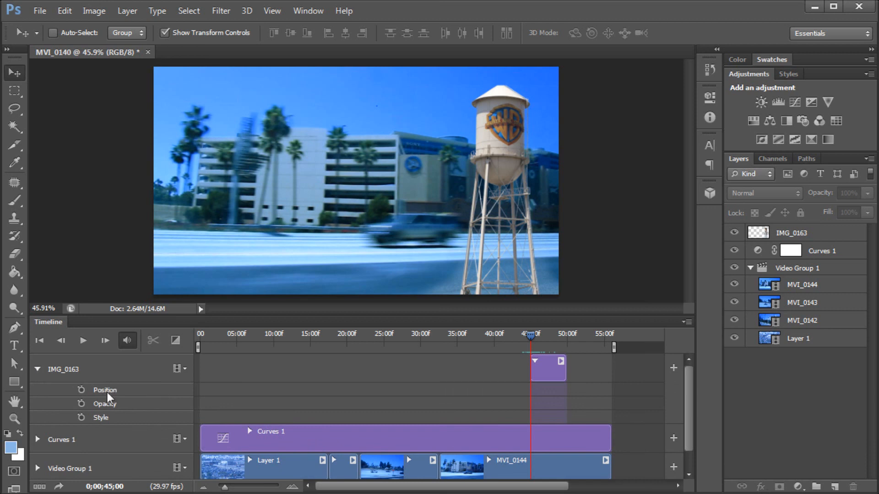
{"action": "left_click", "coordinate": [81, 389]}
{"action": "left_click_drag", "start_coordinate": [531, 339], "coordinate": [536, 341]}
{"action": "left_click_drag", "start_coordinate": [537, 336], "coordinate": [536, 336]}
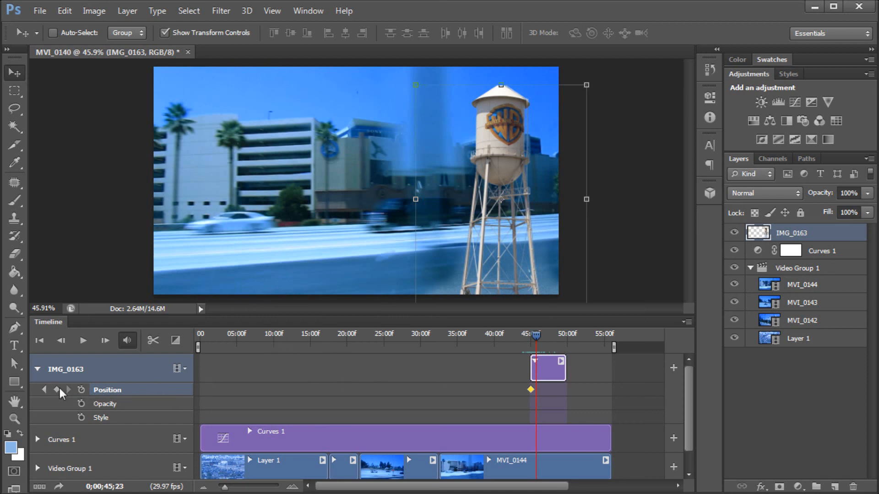
{"action": "left_click_drag", "start_coordinate": [535, 336], "coordinate": [530, 336]}
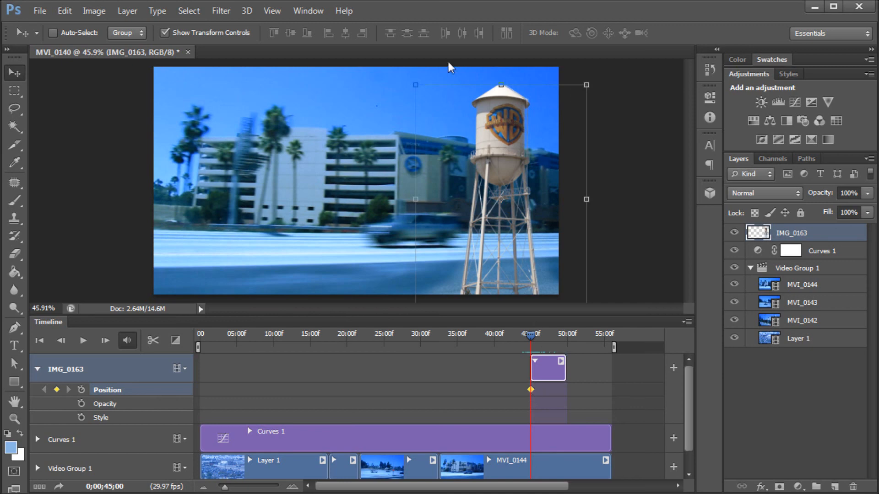
{"action": "left_click_drag", "start_coordinate": [530, 337], "coordinate": [537, 337]}
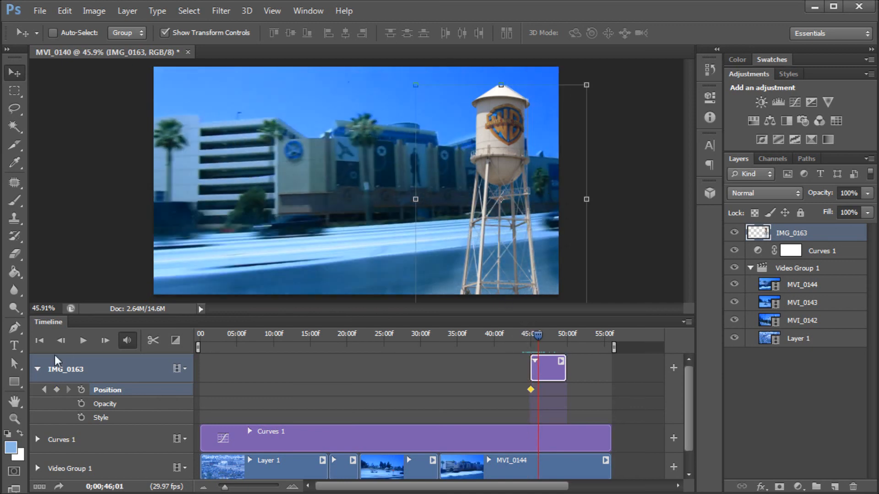
{"action": "left_click", "coordinate": [56, 389]}
- At the 45-second keyframe, move the water tower photo down below the bottom of the frame
{"action": "left_click_drag", "start_coordinate": [535, 336], "coordinate": [531, 337]}
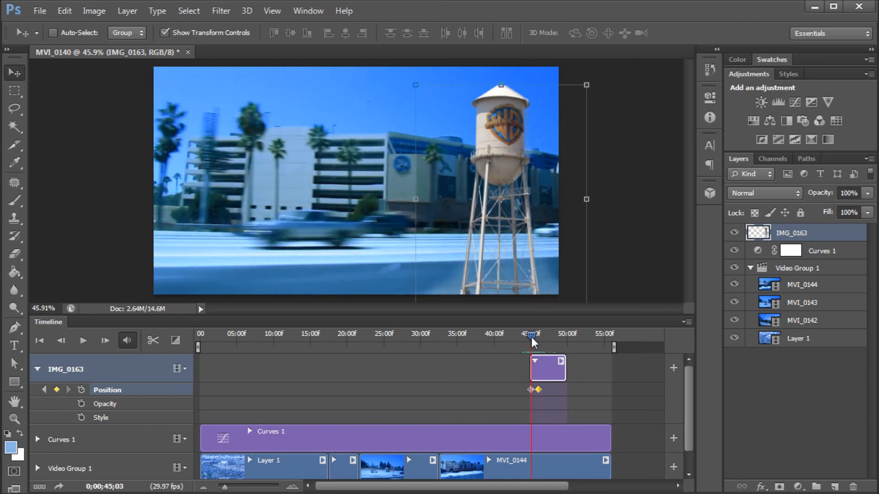
{"action": "left_click", "coordinate": [531, 390]}
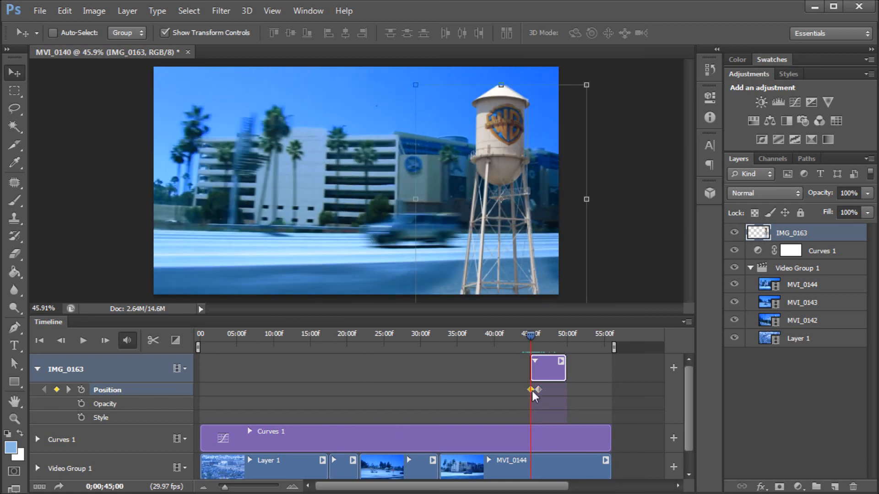
{"action": "left_click_drag", "start_coordinate": [513, 130], "coordinate": [534, 314]}
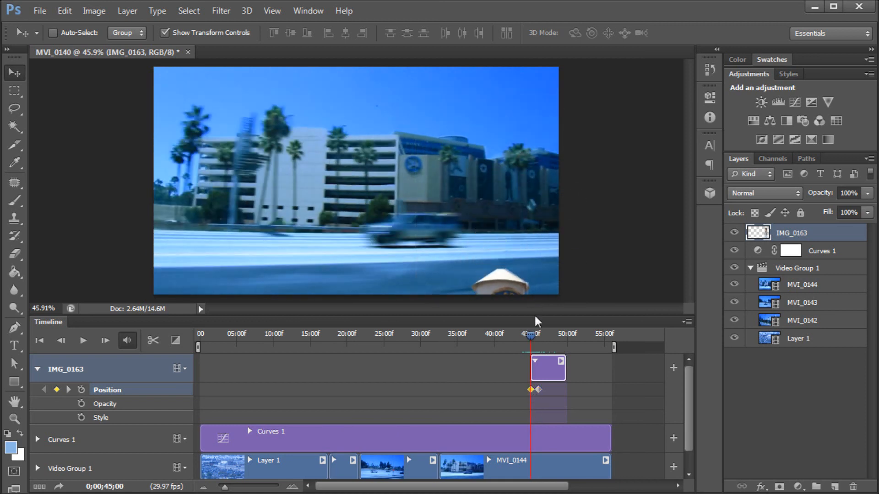
{"action": "key", "text": "ctrl+alt+z"}
{"action": "scroll", "coordinate": [541, 239], "scroll_direction": "down", "scroll_amount": 2}
{"action": "left_click_drag", "start_coordinate": [457, 149], "coordinate": [467, 280]}
{"action": "scroll", "coordinate": [415, 180], "scroll_direction": "up", "scroll_amount": 1}
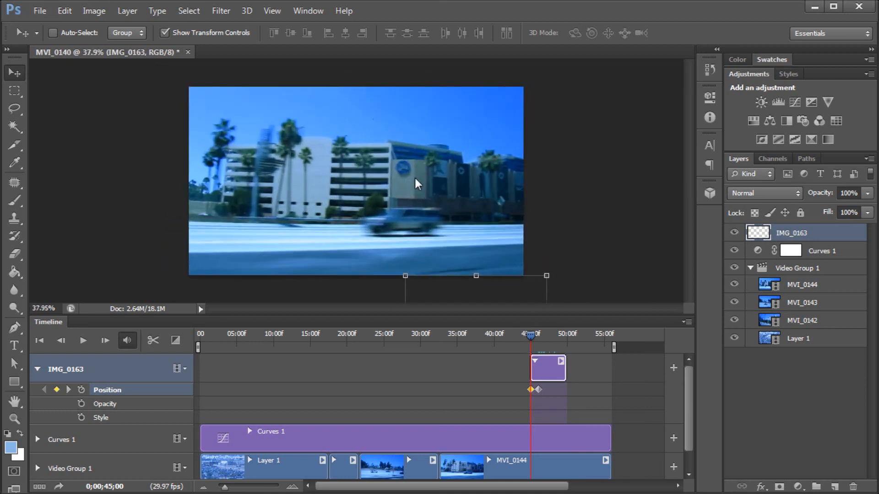
{"action": "scroll", "coordinate": [415, 179], "scroll_direction": "up", "scroll_amount": 1}
- Add Position keyframes for the photo at about 48.5 seconds and 49.7 seconds
{"action": "left_click_drag", "start_coordinate": [531, 339], "coordinate": [559, 337]}
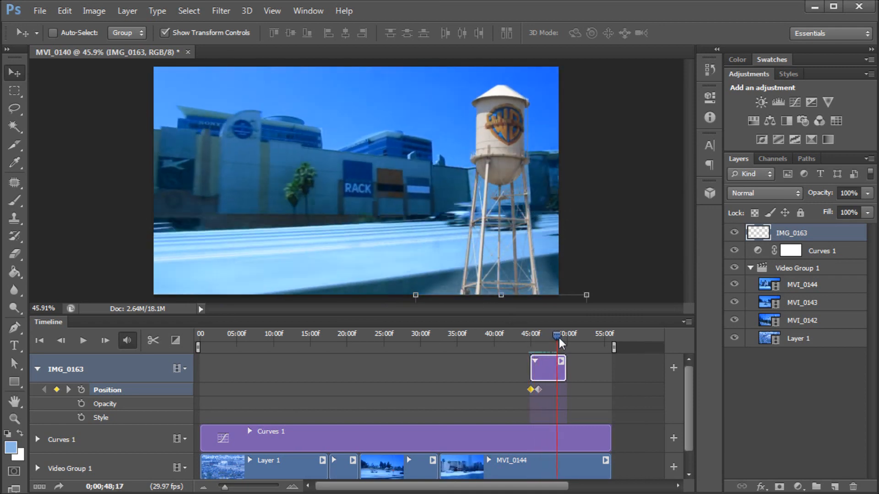
{"action": "left_click", "coordinate": [57, 390]}
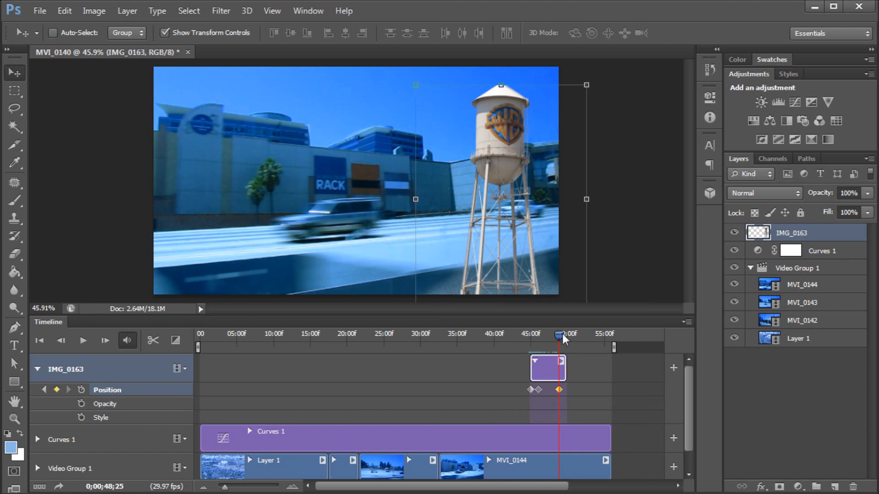
{"action": "left_click_drag", "start_coordinate": [558, 336], "coordinate": [566, 334]}
{"action": "left_click", "coordinate": [56, 389]}
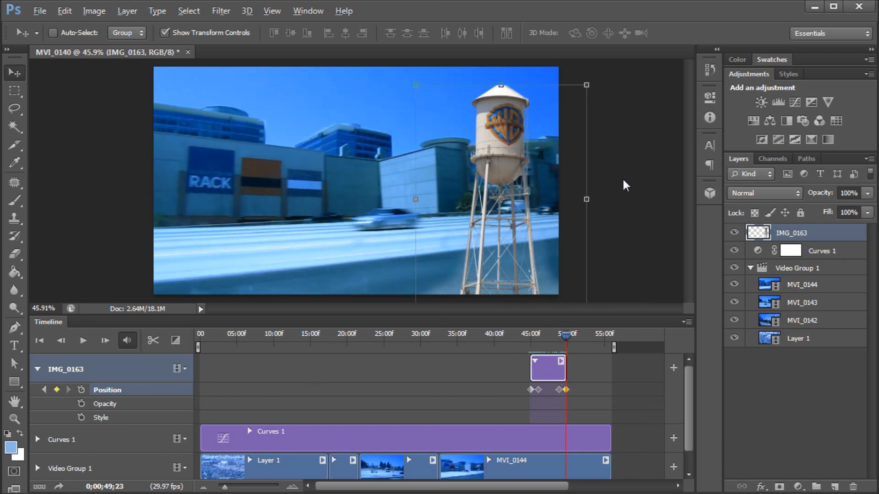
- At the last keyframe, move the water tower photo down below the bottom of the frame
{"action": "scroll", "coordinate": [573, 180], "scroll_direction": "down", "scroll_amount": 2}
{"action": "left_click_drag", "start_coordinate": [444, 154], "coordinate": [452, 270]}
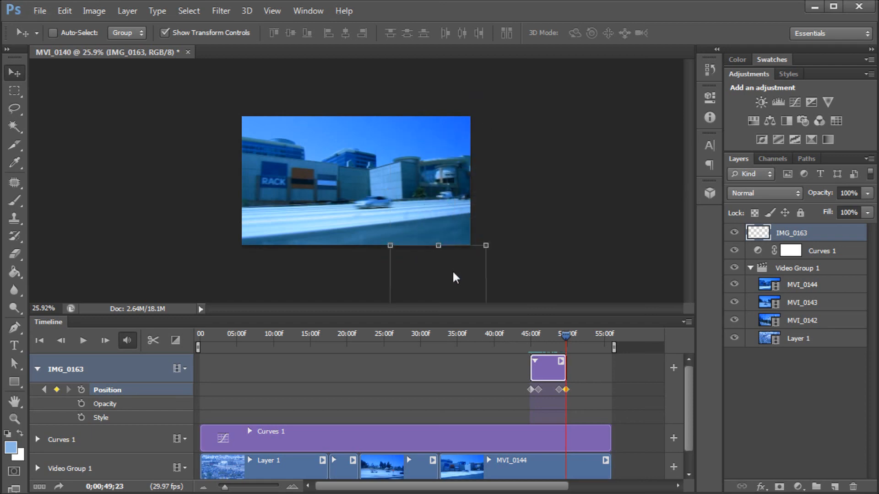
{"action": "scroll", "coordinate": [357, 180], "scroll_direction": "up", "scroll_amount": 1}
{"action": "scroll", "coordinate": [380, 171], "scroll_direction": "up", "scroll_amount": 1}
- Scrub the playhead between 45 and 47 seconds to preview the photo's motion
{"action": "left_click_drag", "start_coordinate": [553, 339], "coordinate": [534, 349]}
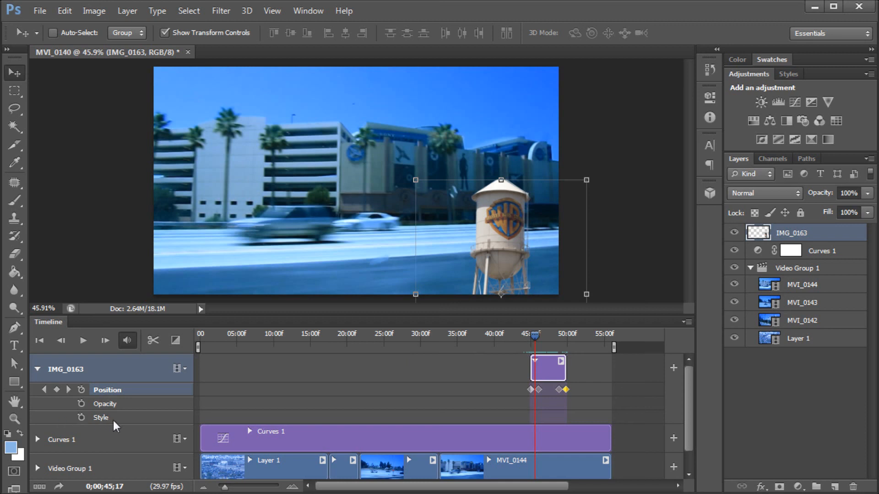
{"action": "left_click", "coordinate": [542, 340]}
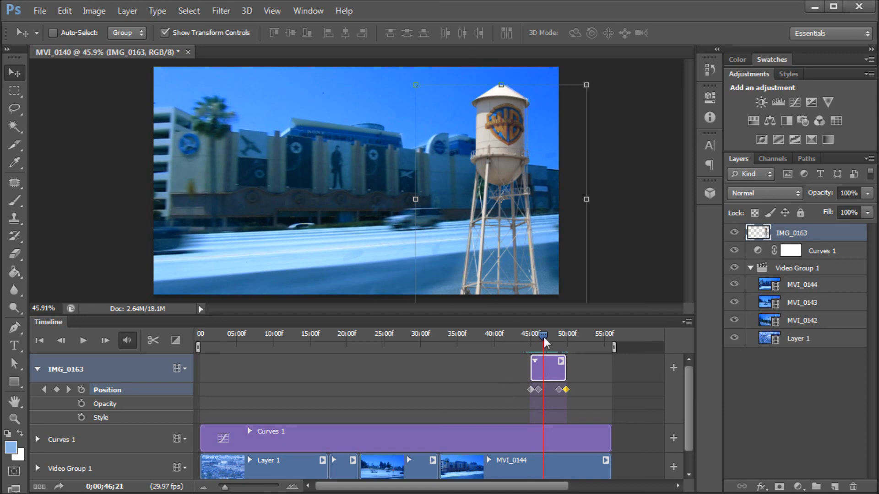
{"action": "mouse_move", "coordinate": [534, 332]}
{"action": "left_mouse_down"}
{"action": "mouse_move", "coordinate": [560, 336]}
{"action": "mouse_move", "coordinate": [540, 336]}
{"action": "left_mouse_up"}
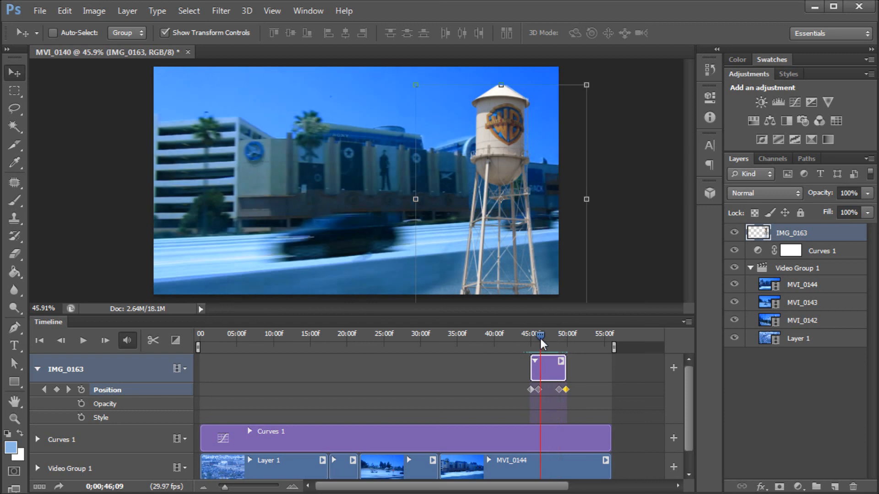
- Try to split the Layer 1 clip at about 9 seconds and trim the split part
{"action": "left_click", "coordinate": [37, 369]}
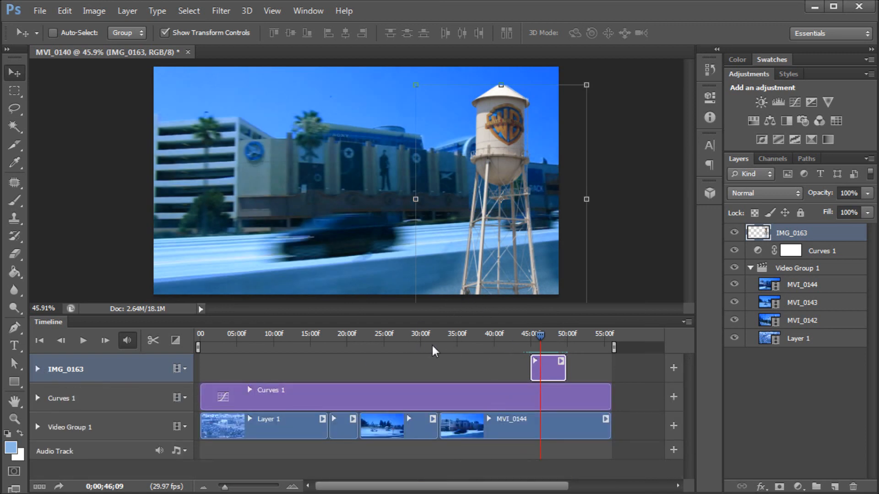
{"action": "left_click", "coordinate": [258, 343]}
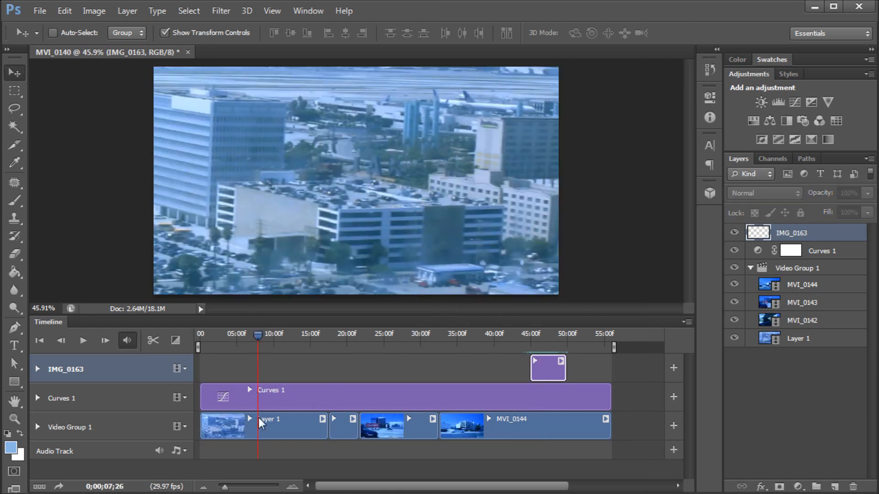
{"action": "left_click", "coordinate": [265, 427]}
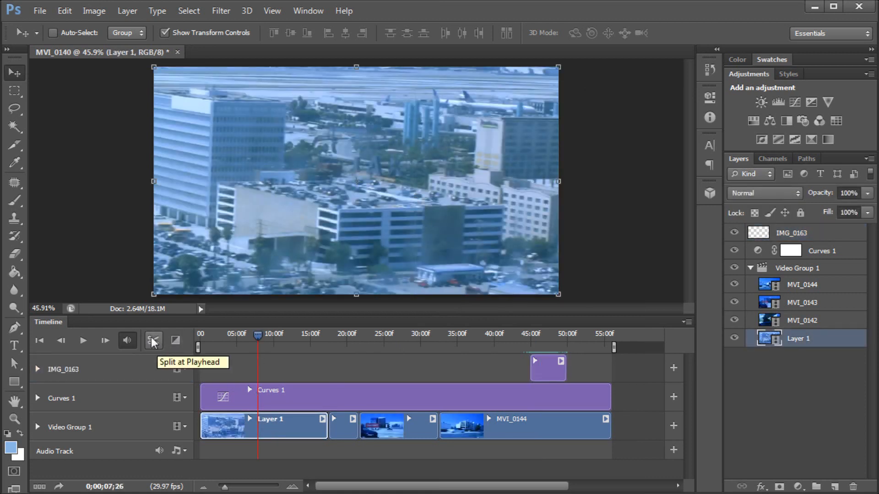
{"action": "left_click_drag", "start_coordinate": [258, 336], "coordinate": [265, 336]}
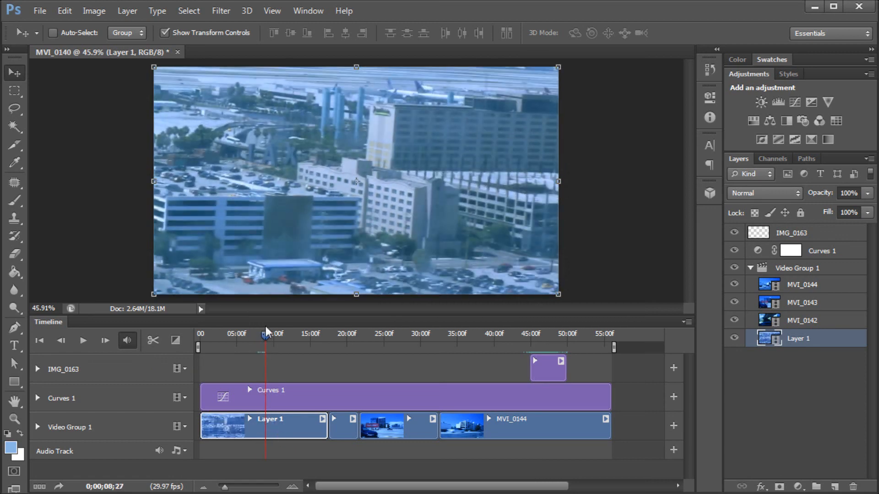
{"action": "left_click", "coordinate": [153, 340]}
{"action": "left_click_drag", "start_coordinate": [263, 428], "coordinate": [252, 427]}
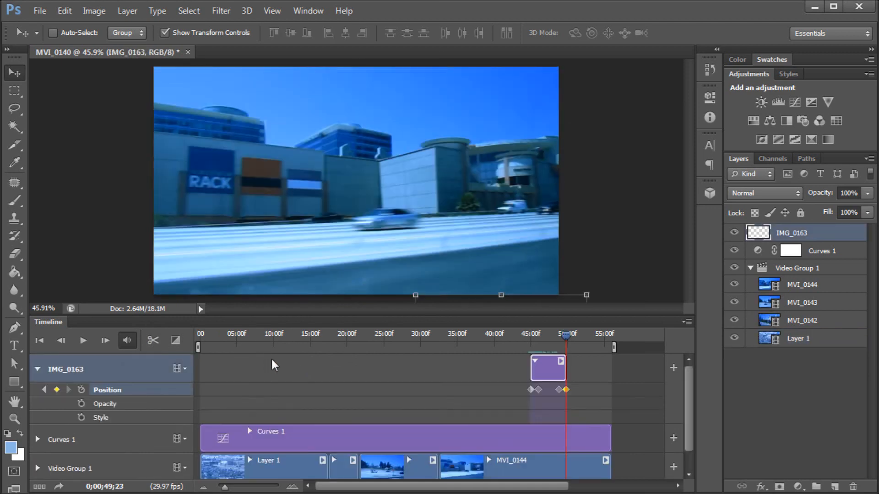
- Apply 1 s Cross Fade transitions between the clips in the video group
{"action": "scroll", "coordinate": [366, 361], "scroll_direction": "down", "scroll_amount": 1}
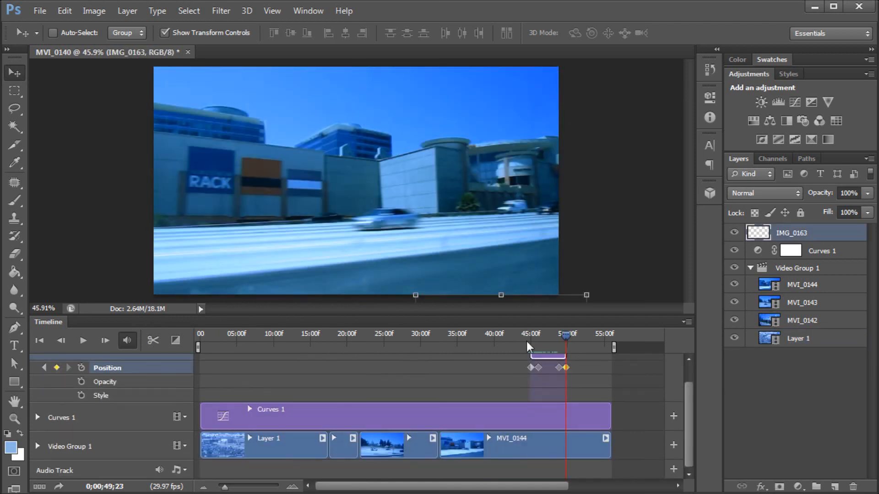
{"action": "scroll", "coordinate": [92, 378], "scroll_direction": "up", "scroll_amount": 1}
{"action": "left_click", "coordinate": [38, 369]}
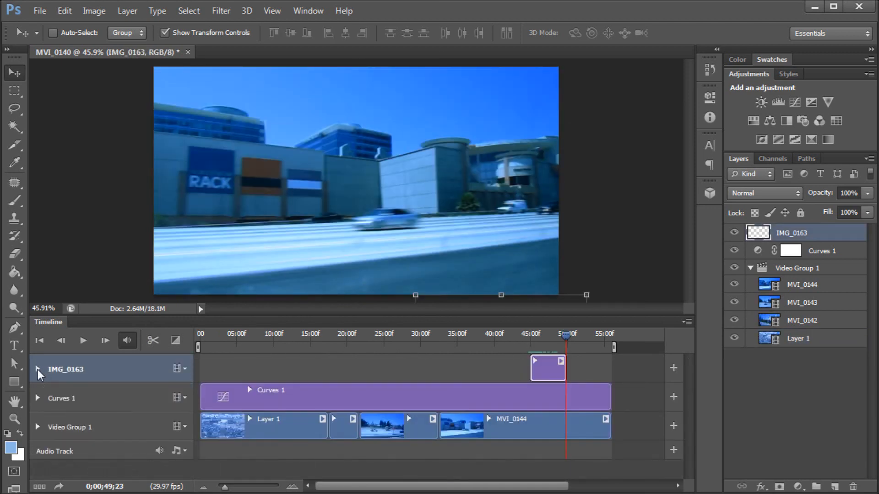
{"action": "left_click", "coordinate": [349, 336]}
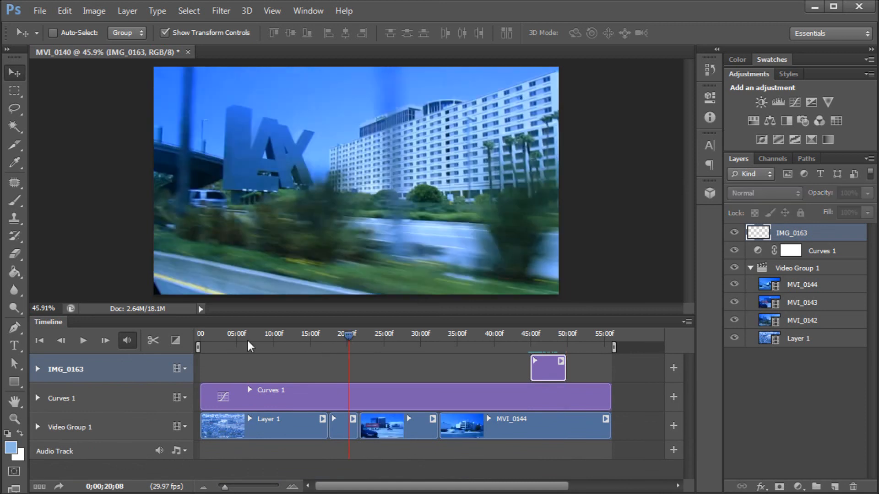
{"action": "left_click", "coordinate": [177, 341]}
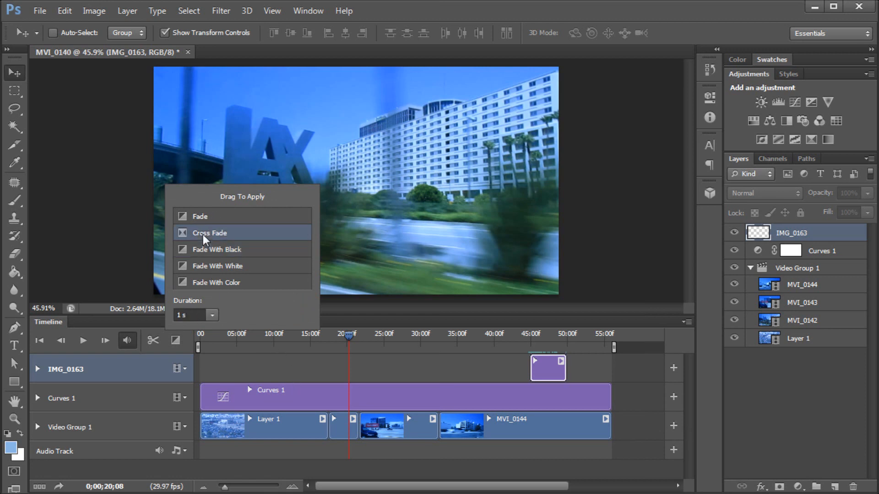
{"action": "left_click_drag", "start_coordinate": [206, 232], "coordinate": [322, 384]}
{"action": "left_click_drag", "start_coordinate": [328, 420], "coordinate": [350, 423]}
{"action": "left_click_drag", "start_coordinate": [216, 234], "coordinate": [368, 394]}
{"action": "left_click_drag", "start_coordinate": [420, 424], "coordinate": [420, 424]}
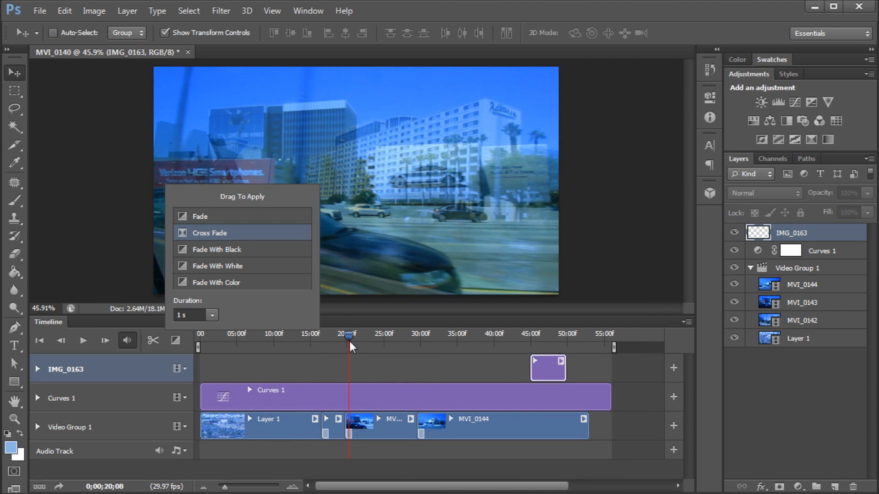
{"action": "left_click", "coordinate": [304, 364]}
- Play the video from about 15 seconds to preview the cross fades
{"action": "left_click_drag", "start_coordinate": [337, 334], "coordinate": [312, 337]}
{"action": "key", "text": "space"}
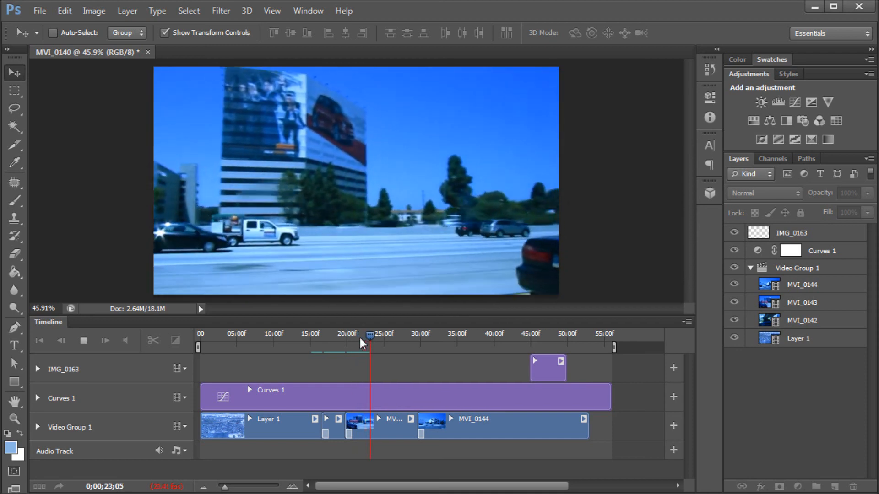
{"action": "key", "text": "space"}
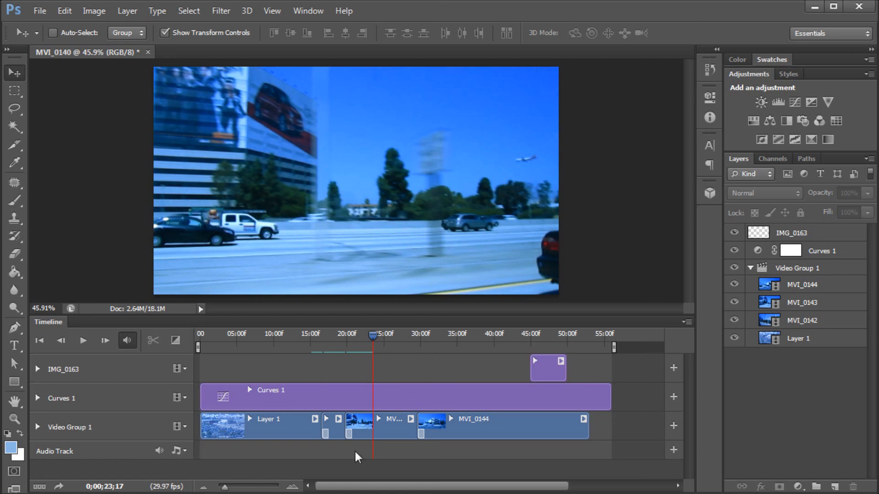
- Mute the audio of the Layer 1 clip
{"action": "left_click", "coordinate": [276, 435]}
{"action": "left_click_drag", "start_coordinate": [381, 336], "coordinate": [309, 341]}
{"action": "left_click", "coordinate": [314, 418]}
{"action": "left_click", "coordinate": [314, 419]}
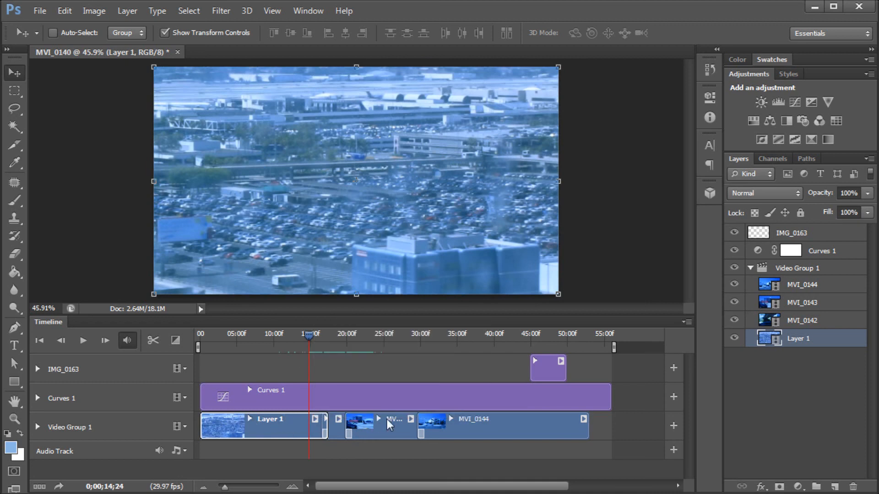
{"action": "left_click", "coordinate": [584, 418]}
{"action": "left_click", "coordinate": [409, 418]}
{"action": "left_click", "coordinate": [315, 418]}
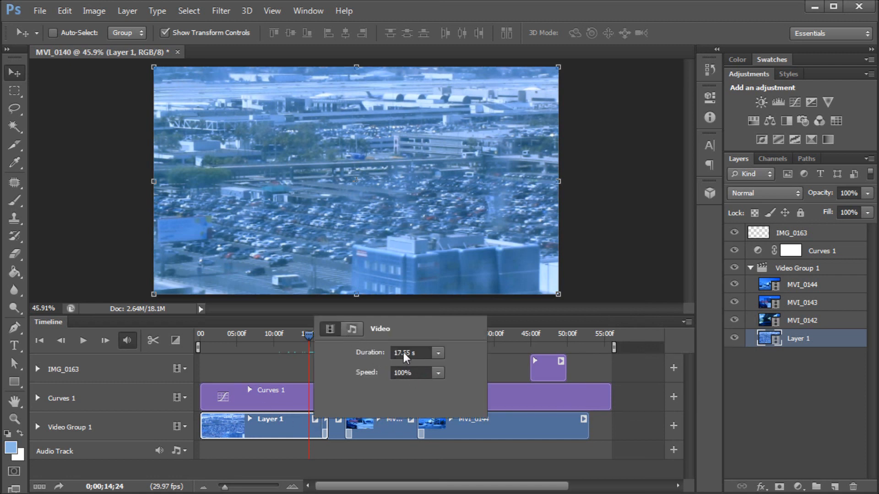
{"action": "left_click", "coordinate": [352, 329]}
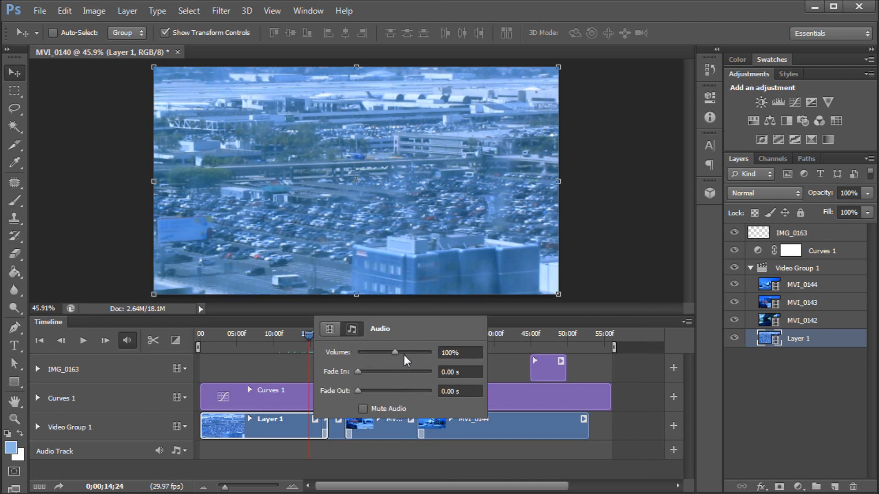
{"action": "left_click", "coordinate": [384, 407]}
{"action": "left_click", "coordinate": [358, 446]}
- Mute the audio of the MVI_0142 and MVI_0143 clips
{"action": "right_click", "coordinate": [344, 431]}
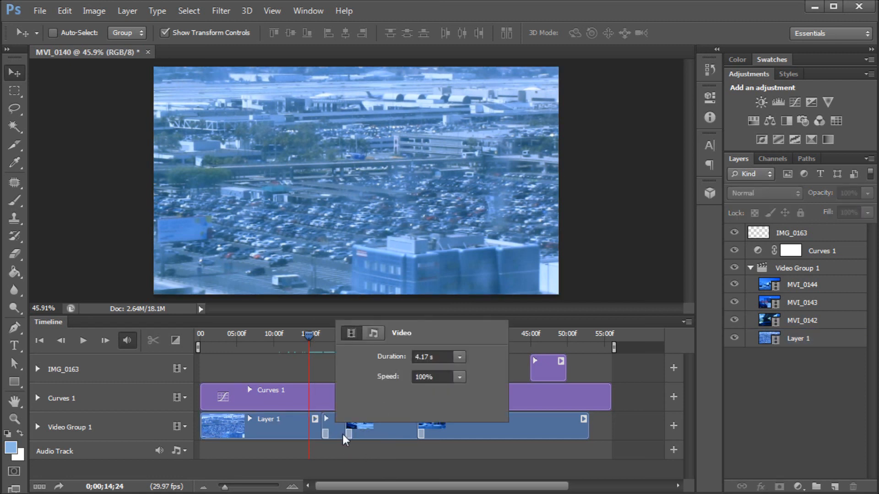
{"action": "left_click", "coordinate": [338, 438]}
{"action": "left_click", "coordinate": [343, 418]}
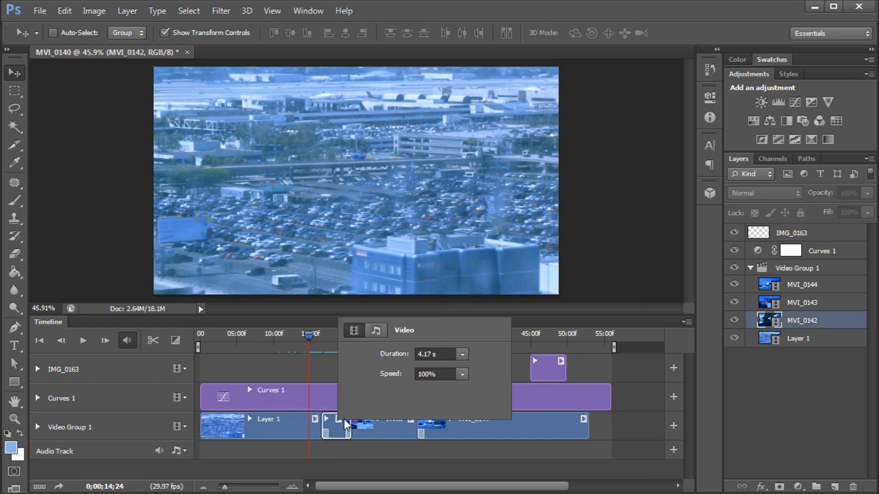
{"action": "left_click", "coordinate": [375, 333]}
{"action": "left_click", "coordinate": [390, 438]}
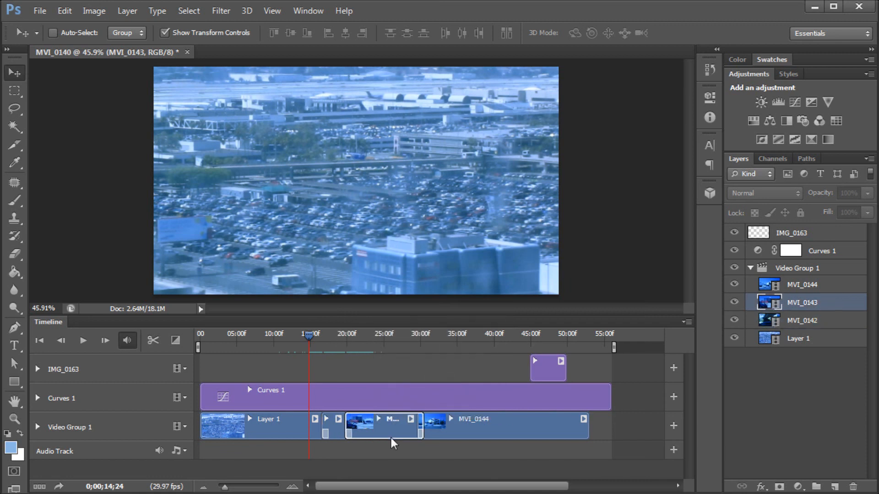
{"action": "left_click", "coordinate": [411, 419]}
{"action": "left_click", "coordinate": [445, 332]}
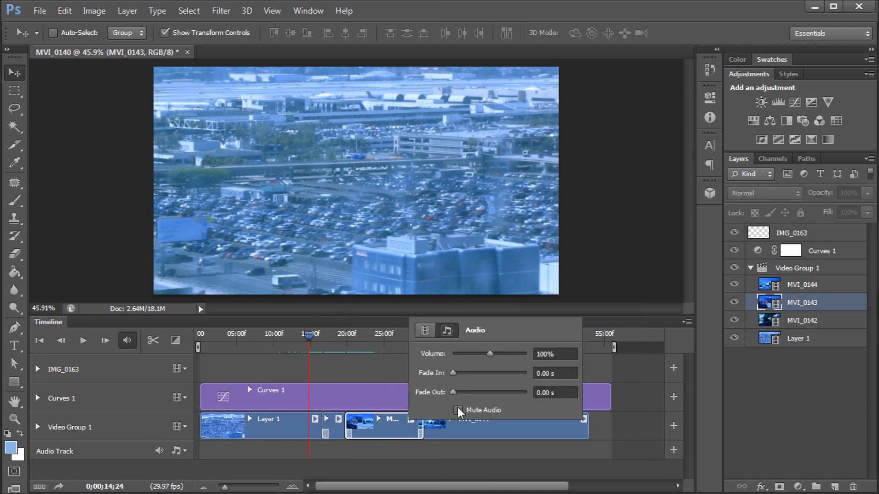
{"action": "left_click", "coordinate": [488, 434]}
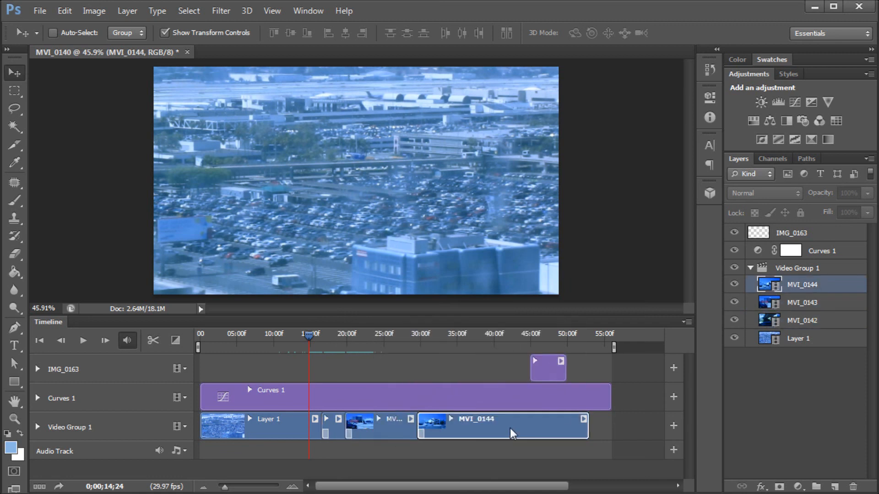
- Mute the audio of the MVI_0144 clip
{"action": "left_click", "coordinate": [583, 418]}
{"action": "left_click", "coordinate": [621, 329]}
{"action": "left_click", "coordinate": [636, 407]}
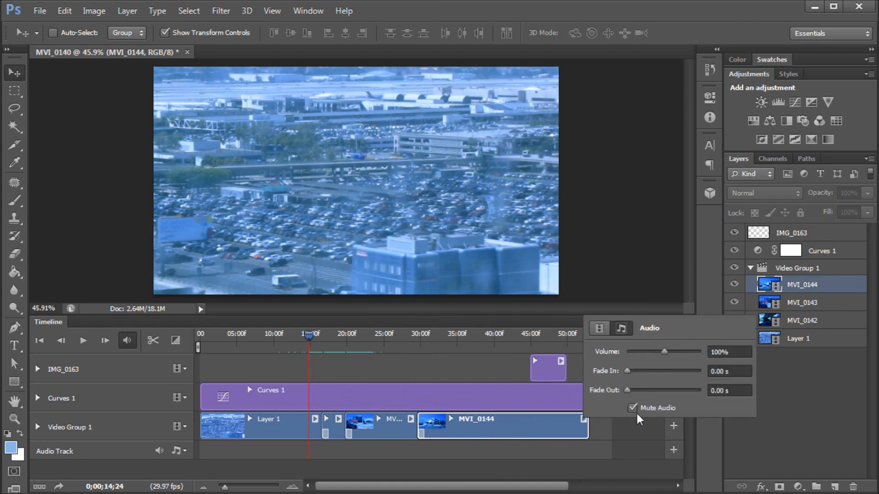
{"action": "left_click", "coordinate": [556, 452]}
- Add the ChangeIt MP3 from the PS Video folder to the audio track
{"action": "left_click_drag", "start_coordinate": [224, 487], "coordinate": [225, 487]}
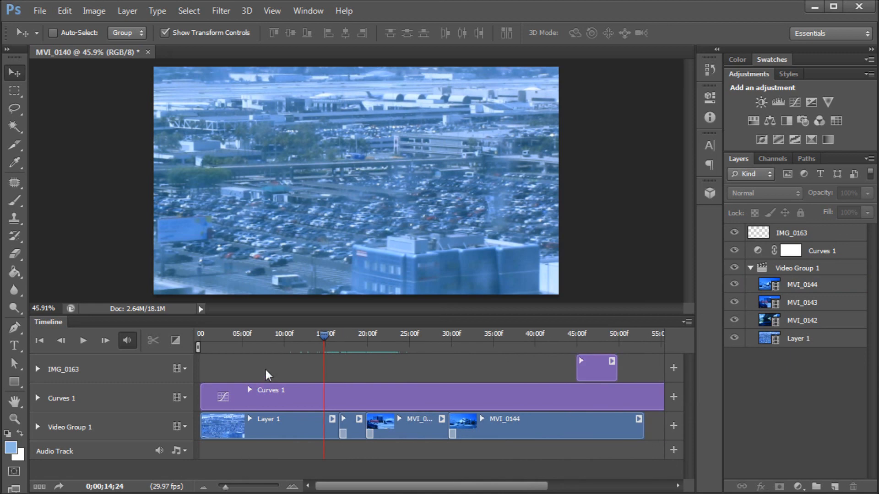
{"action": "mouse_move", "coordinate": [324, 336]}
{"action": "left_mouse_down"}
{"action": "mouse_move", "coordinate": [417, 335]}
{"action": "mouse_move", "coordinate": [336, 342]}
{"action": "left_mouse_up"}
{"action": "mouse_move", "coordinate": [228, 479]}
{"action": "left_mouse_down"}
{"action": "mouse_move", "coordinate": [241, 488]}
{"action": "mouse_move", "coordinate": [222, 489]}
{"action": "left_mouse_up"}
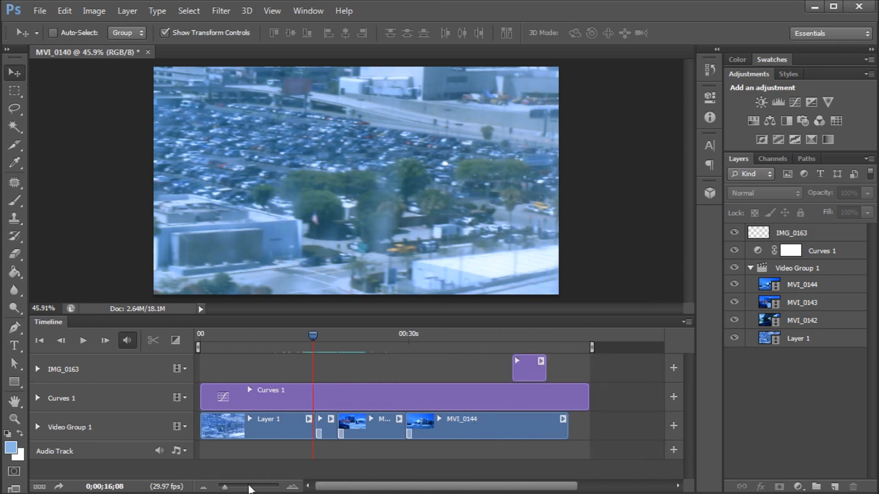
{"action": "left_click_drag", "start_coordinate": [226, 488], "coordinate": [225, 490]}
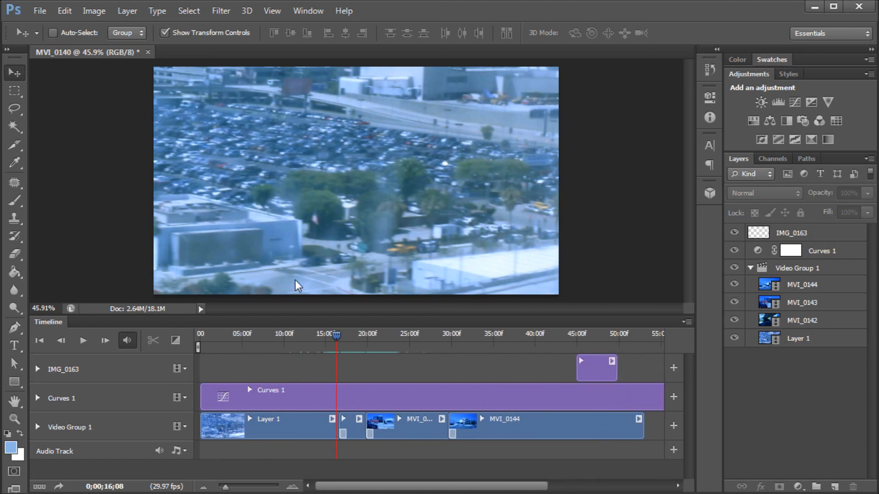
{"action": "left_click_drag", "start_coordinate": [338, 340], "coordinate": [361, 346]}
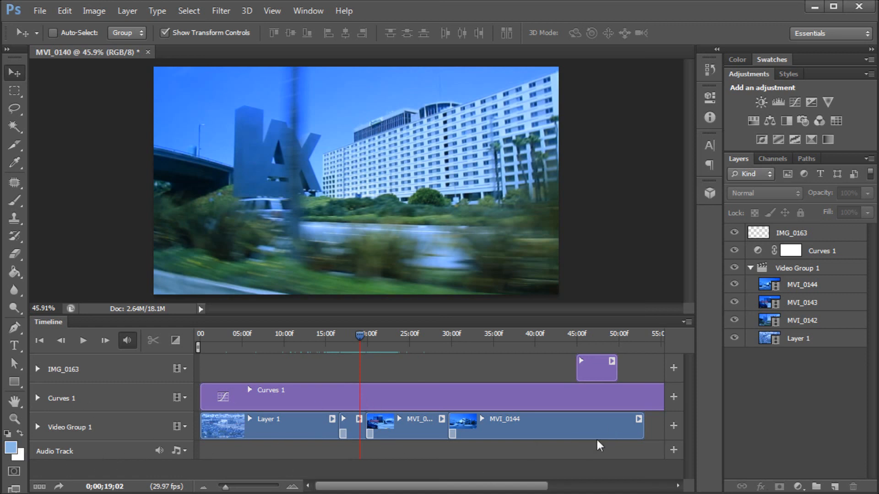
{"action": "left_click", "coordinate": [674, 450]}
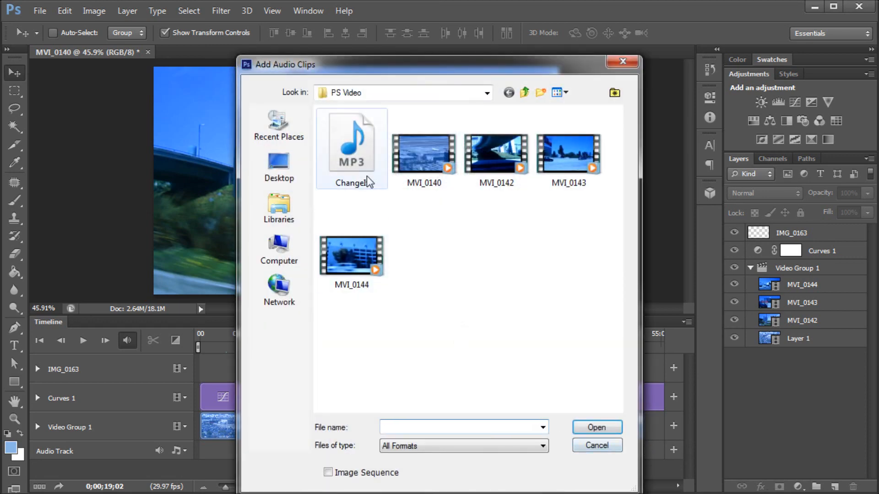
{"action": "left_click", "coordinate": [339, 136]}
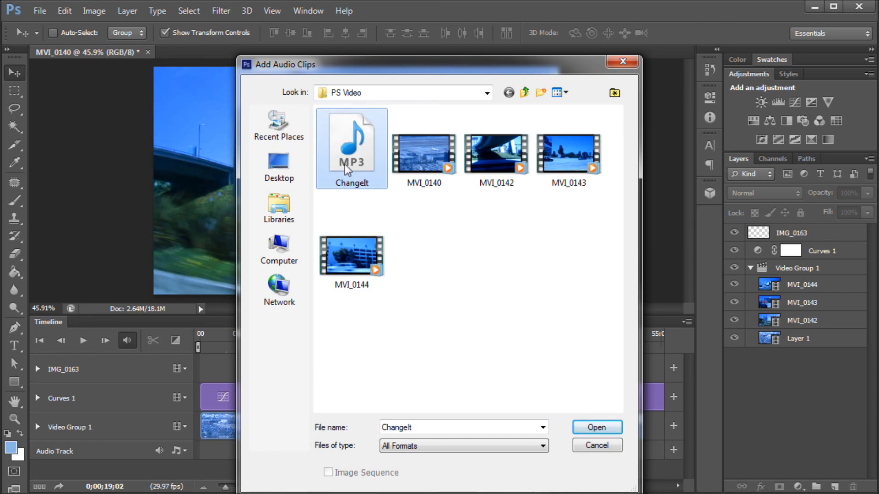
{"action": "left_click", "coordinate": [584, 427]}
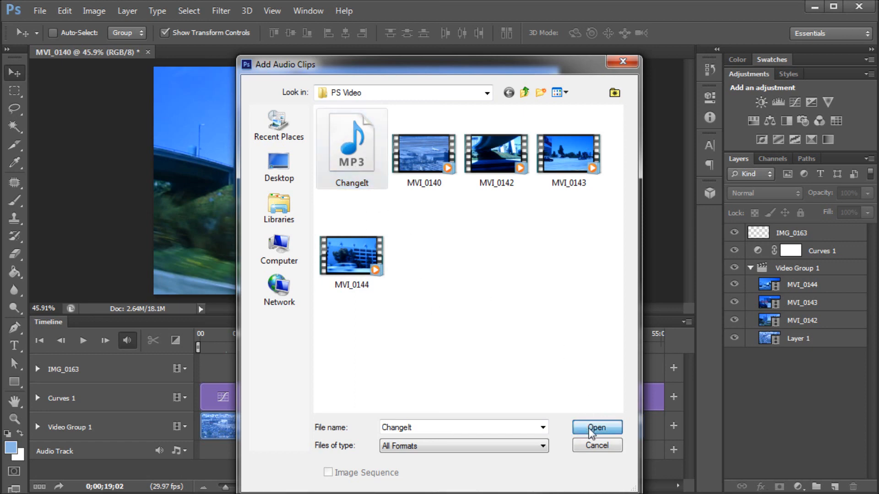
- Play the video from about 11 seconds to hear the soundtrack
{"action": "left_click_drag", "start_coordinate": [367, 488], "coordinate": [340, 479]}
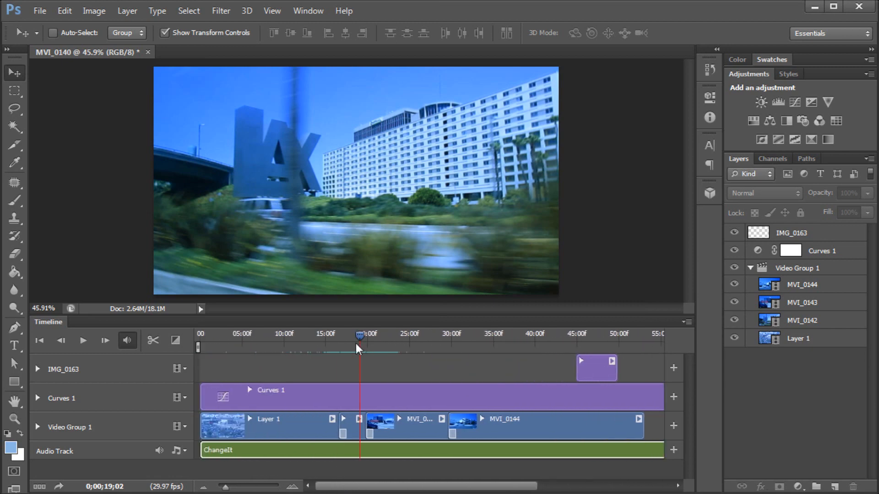
{"action": "left_click", "coordinate": [294, 340]}
{"action": "key", "text": "space"}
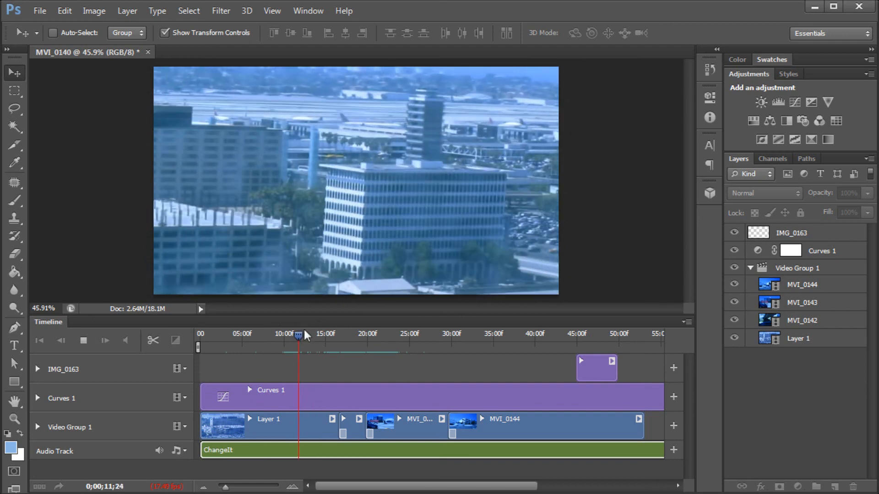
{"action": "key", "text": "space"}
- Scrub the playhead around 19 seconds to preview the clips with the soundtrack
{"action": "left_click", "coordinate": [296, 418]}
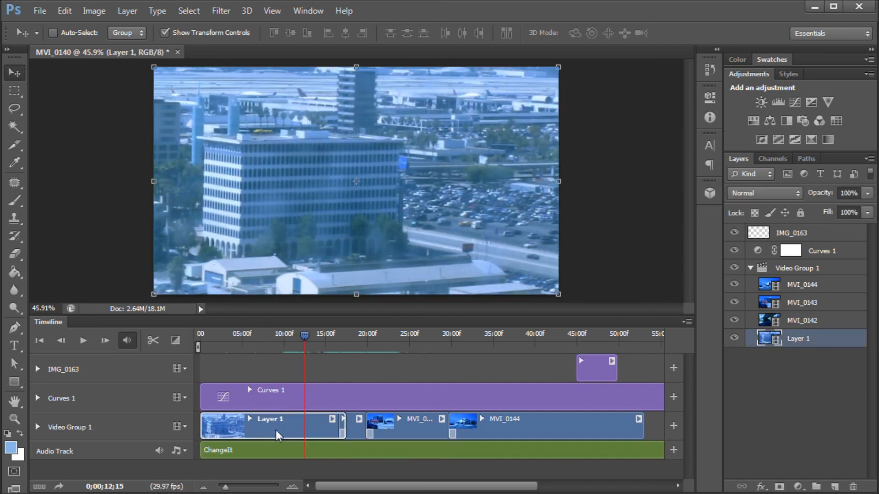
{"action": "left_click", "coordinate": [357, 429]}
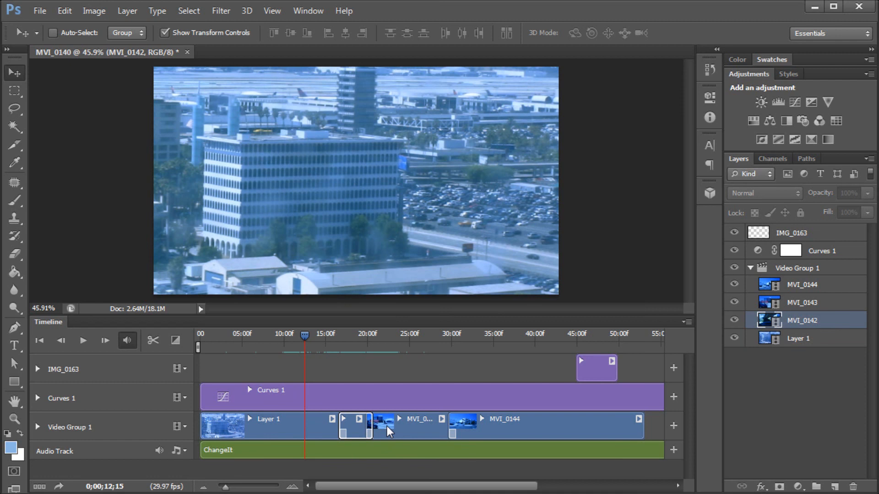
{"action": "left_click", "coordinate": [345, 433], "text": "ctrl"}
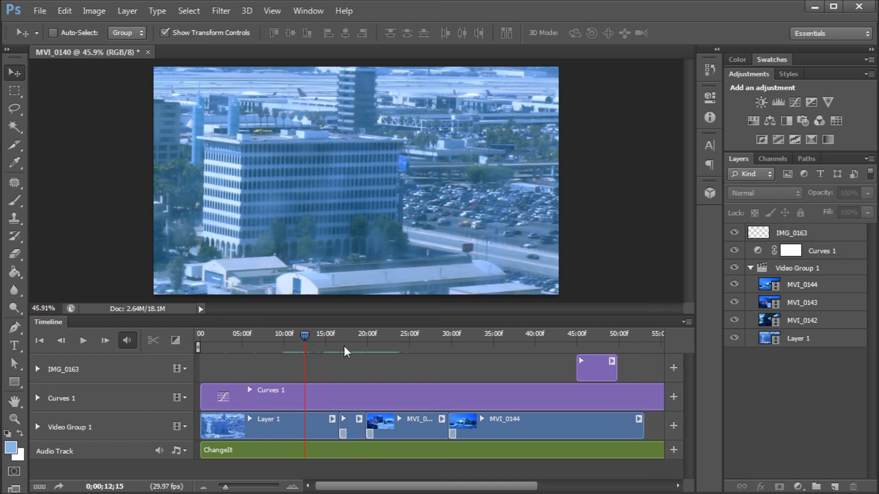
{"action": "left_click_drag", "start_coordinate": [332, 338], "coordinate": [364, 338]}
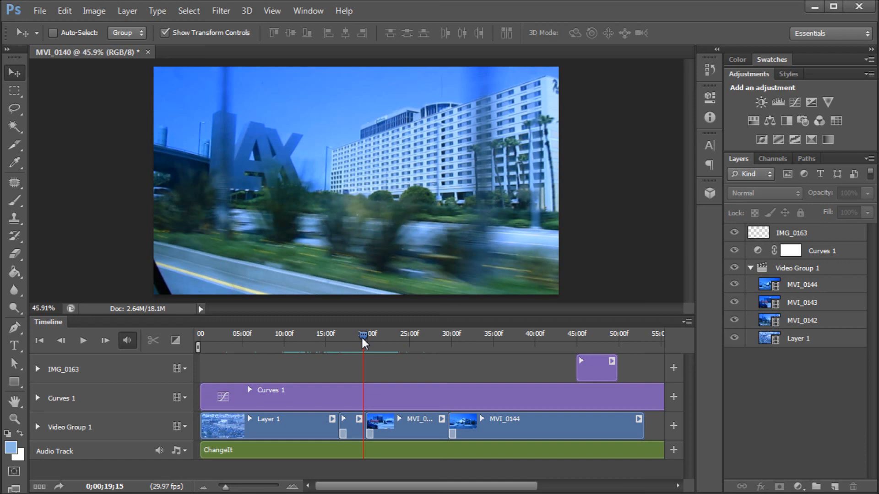
{"action": "mouse_move", "coordinate": [362, 339]}
{"action": "left_mouse_down"}
{"action": "mouse_move", "coordinate": [392, 340]}
{"action": "mouse_move", "coordinate": [347, 340]}
{"action": "mouse_move", "coordinate": [362, 337]}
{"action": "left_mouse_up"}
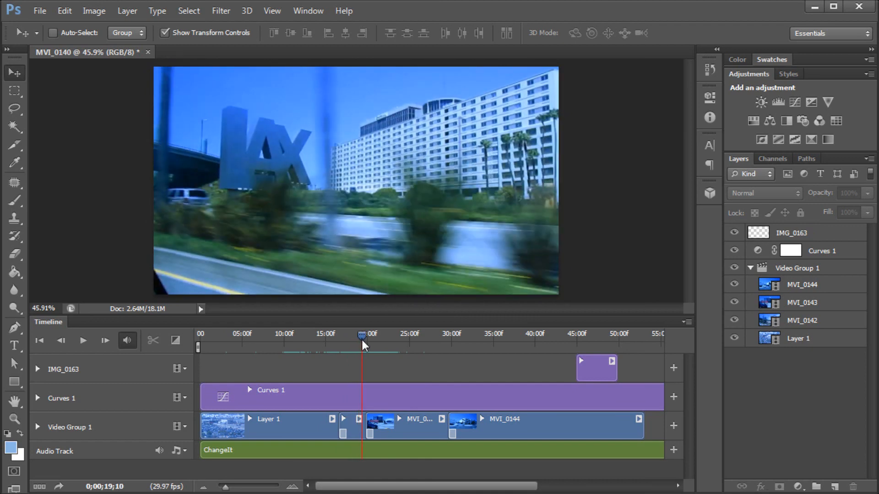
{"action": "mouse_move", "coordinate": [361, 338]}
{"action": "left_mouse_down"}
{"action": "mouse_move", "coordinate": [340, 341]}
{"action": "mouse_move", "coordinate": [364, 338]}
{"action": "left_mouse_up"}
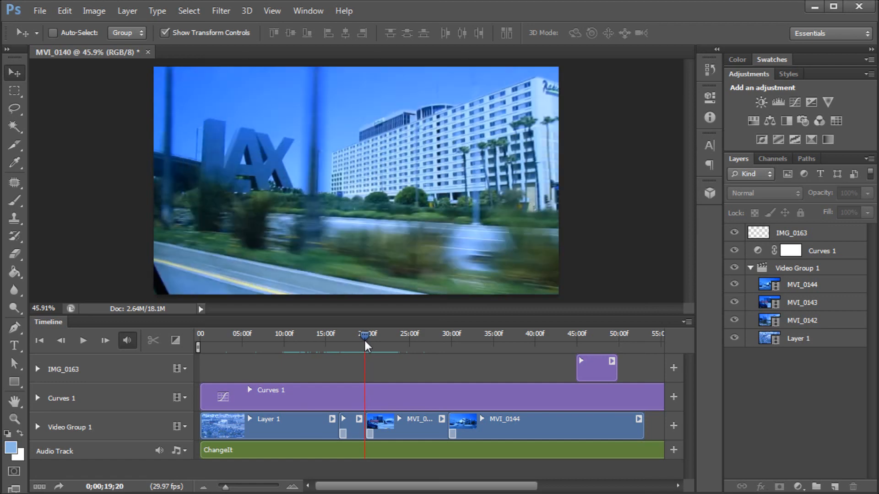
{"action": "mouse_move", "coordinate": [365, 341]}
{"action": "left_mouse_down"}
{"action": "mouse_move", "coordinate": [344, 348]}
{"action": "mouse_move", "coordinate": [365, 346]}
{"action": "left_mouse_up"}
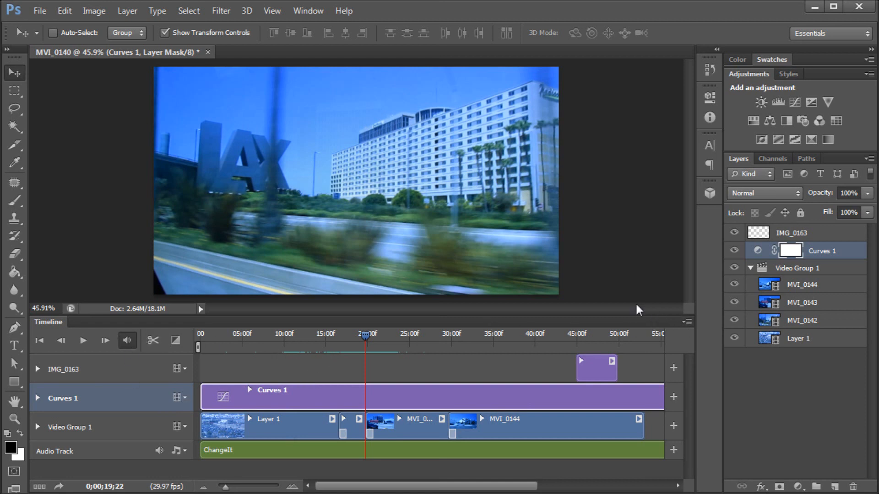
- Undock the Timeline panel into a floating panel near the top of the workspace
{"action": "left_click", "coordinate": [685, 322]}
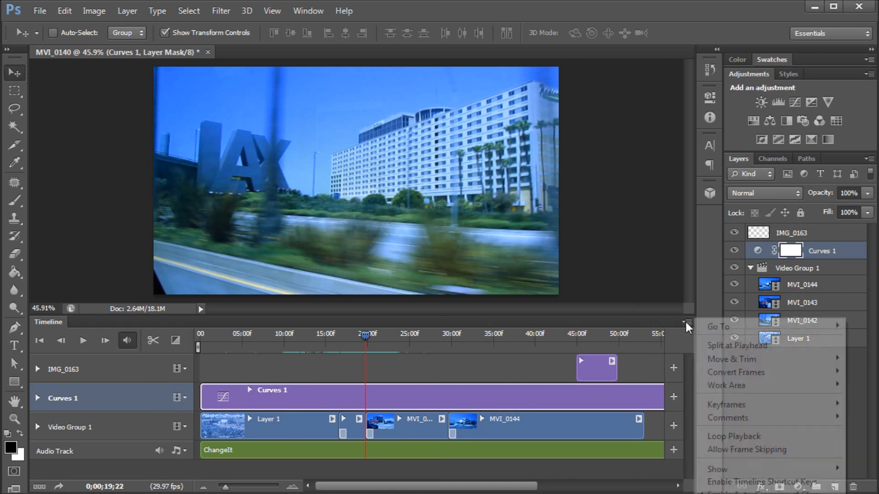
{"action": "left_click", "coordinate": [684, 324]}
{"action": "left_click", "coordinate": [686, 322]}
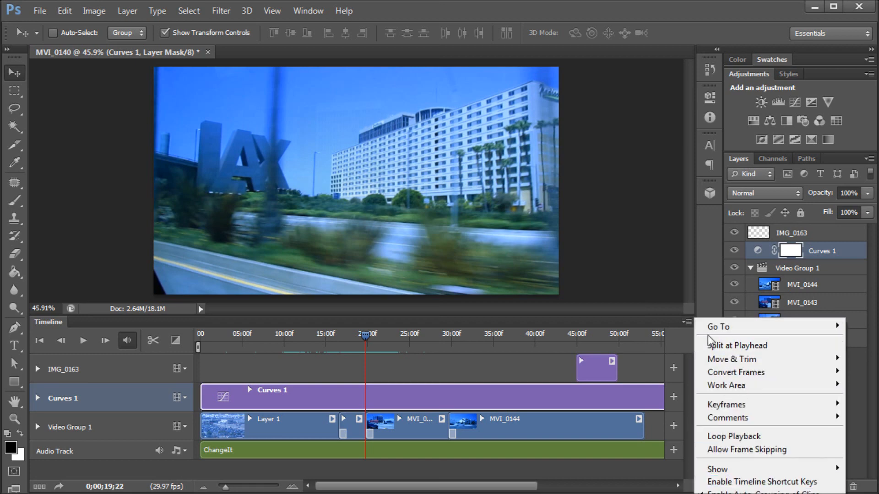
{"action": "left_click", "coordinate": [630, 326]}
{"action": "left_click_drag", "start_coordinate": [624, 323], "coordinate": [296, 29]}
- Render the video as MVI_0140.mp4 using H.264 High Quality at 1280 x 720, all frames
{"action": "left_click", "coordinate": [321, 37]}
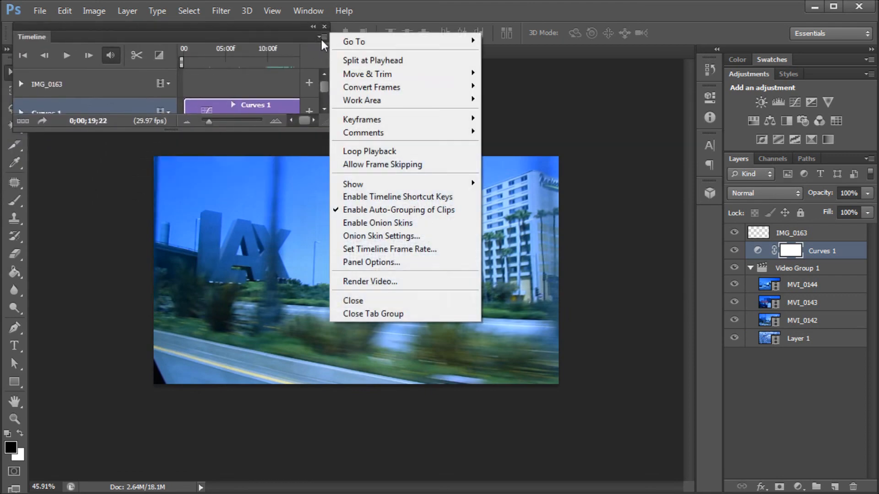
{"action": "left_click", "coordinate": [389, 283]}
{"action": "left_click_drag", "start_coordinate": [248, 102], "coordinate": [402, 38]}
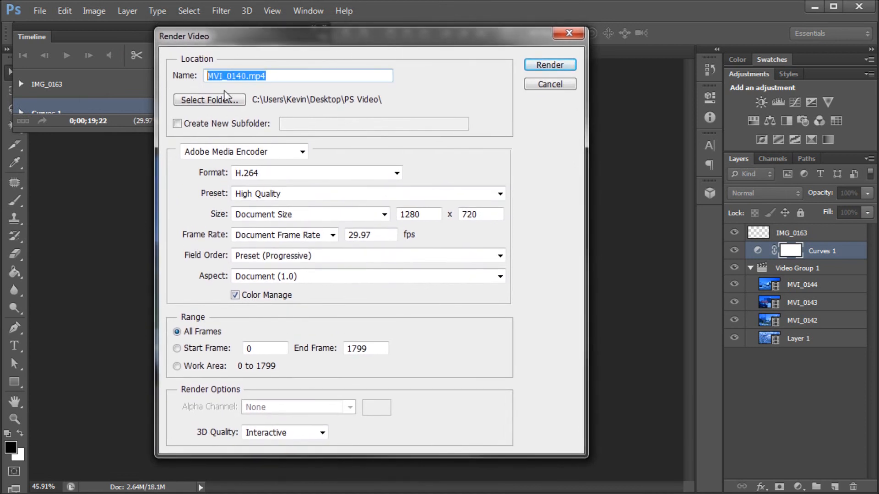
{"action": "left_click", "coordinate": [315, 78]}
{"action": "double_click", "coordinate": [324, 78]}
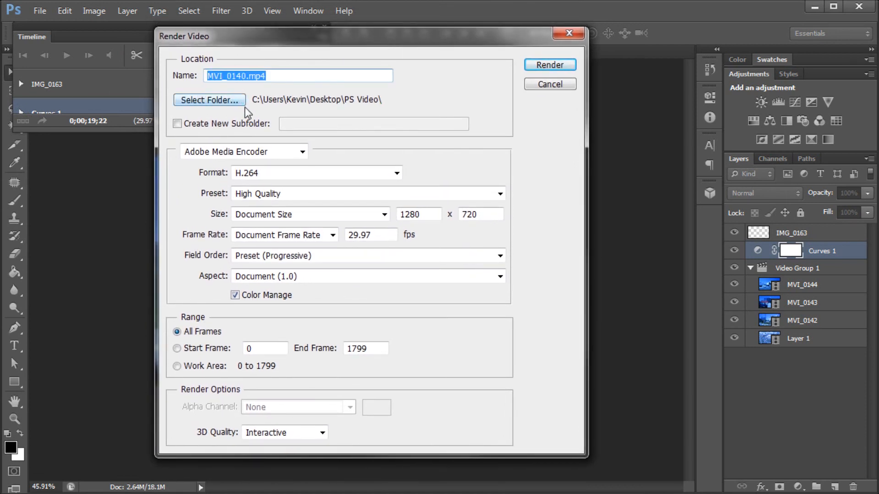
{"action": "left_click", "coordinate": [275, 153]}
{"action": "left_click", "coordinate": [364, 160]}
{"action": "left_click", "coordinate": [365, 173]}
{"action": "left_click", "coordinate": [465, 169]}
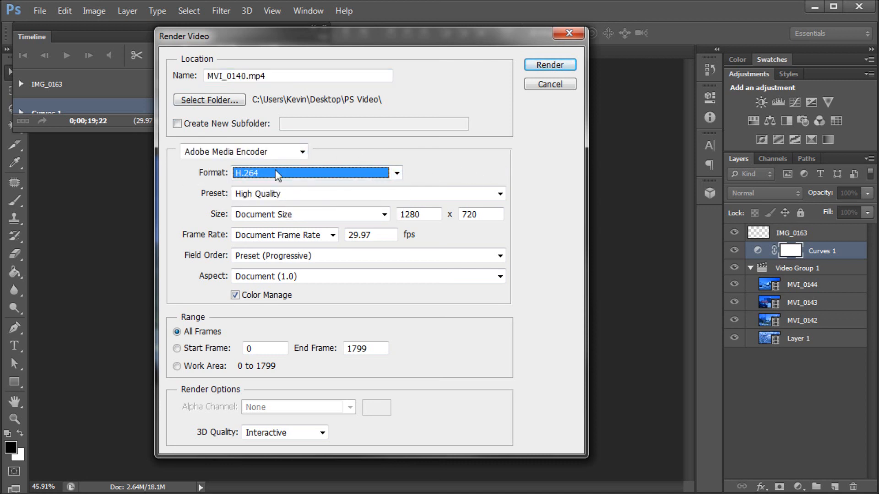
{"action": "left_click", "coordinate": [457, 156]}
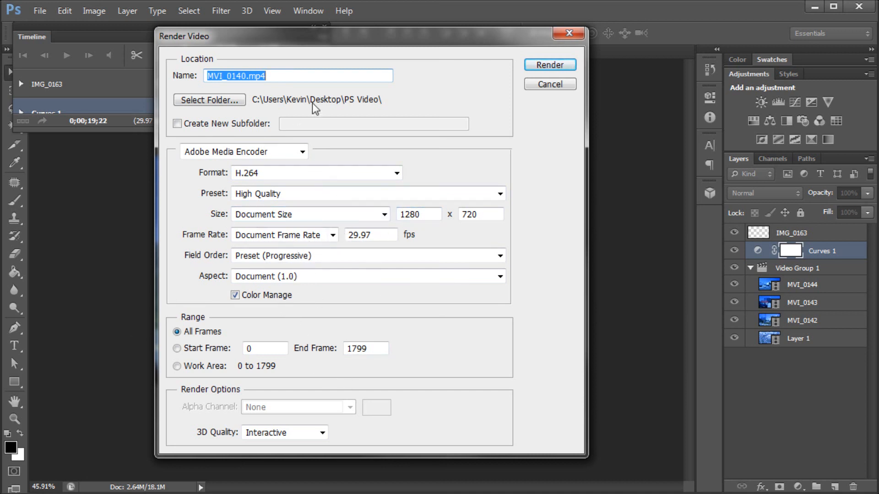
{"action": "left_click", "coordinate": [549, 64]}
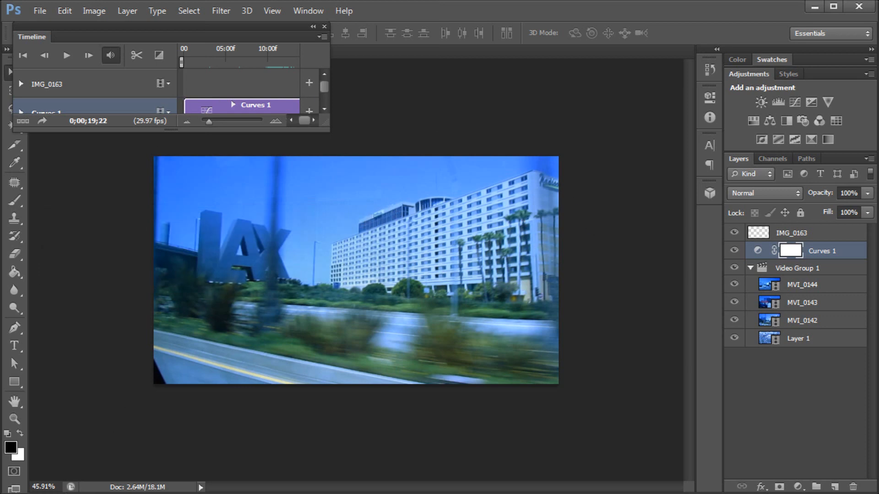
- Switch to Windows Explorer's PS Video folder and play the rendered MVI_0140 MP4, scrubbing through it
{"action": "key", "text": "alt+Tab"}
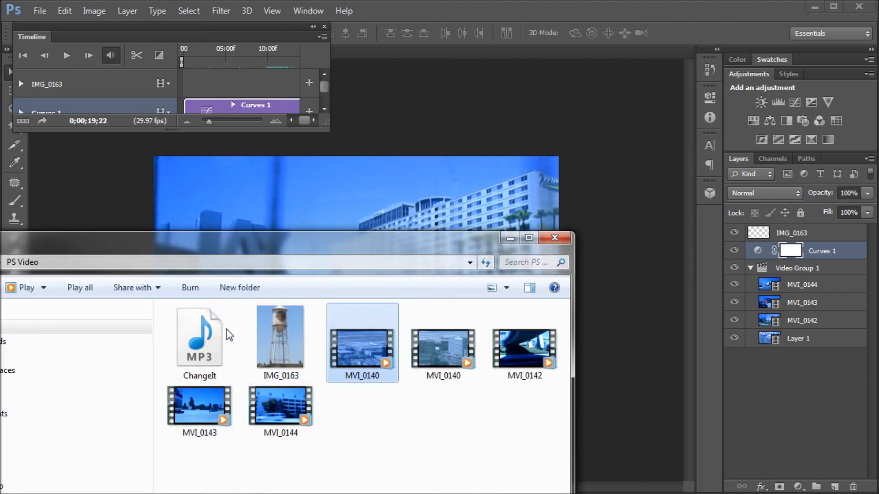
{"action": "left_click_drag", "start_coordinate": [271, 246], "coordinate": [413, 35]}
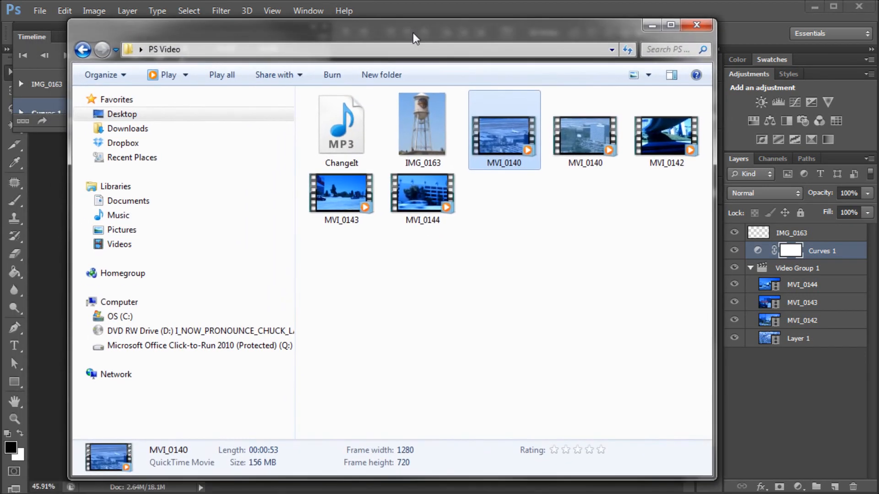
{"action": "left_click", "coordinate": [526, 280]}
{"action": "left_click", "coordinate": [559, 158]}
{"action": "left_click", "coordinate": [501, 171]}
{"action": "left_click", "coordinate": [590, 136]}
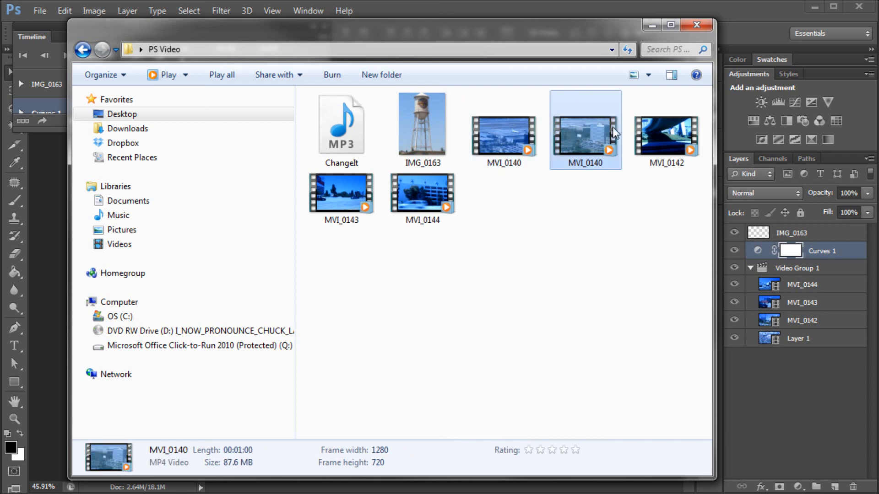
{"action": "left_click", "coordinate": [584, 212]}
{"action": "left_click", "coordinate": [584, 137]}
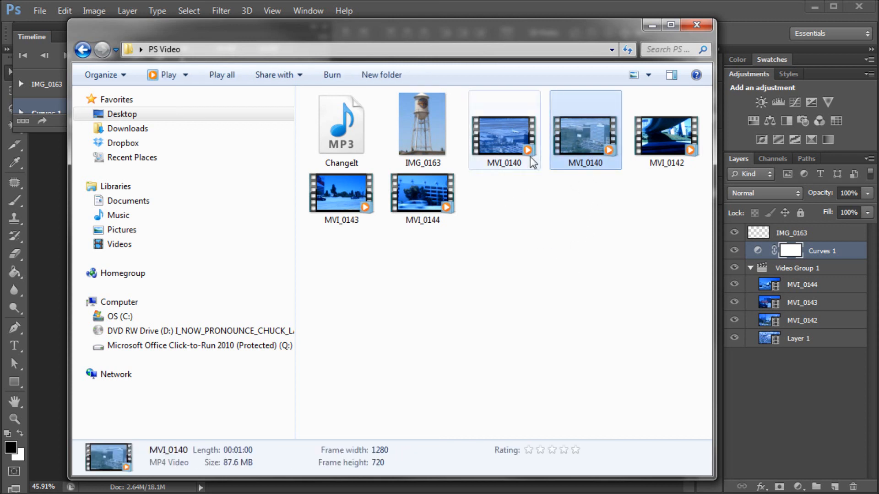
{"action": "double_click", "coordinate": [580, 134]}
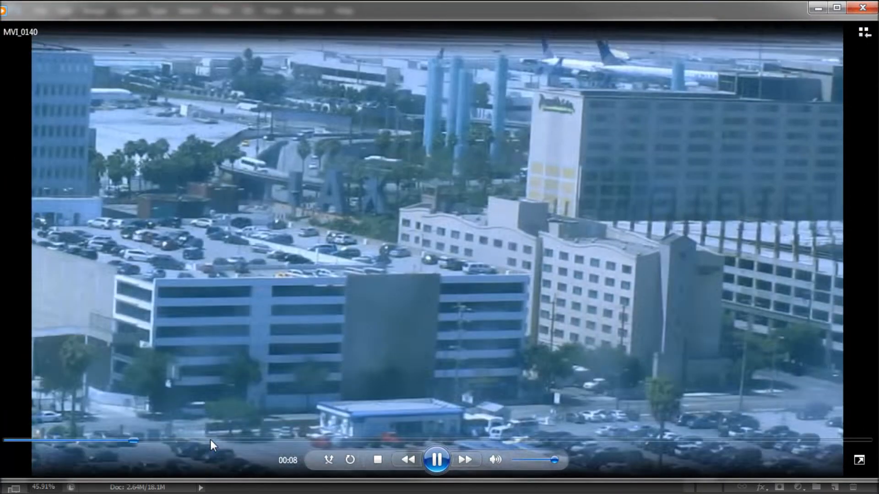
{"action": "left_click_drag", "start_coordinate": [211, 441], "coordinate": [256, 440]}
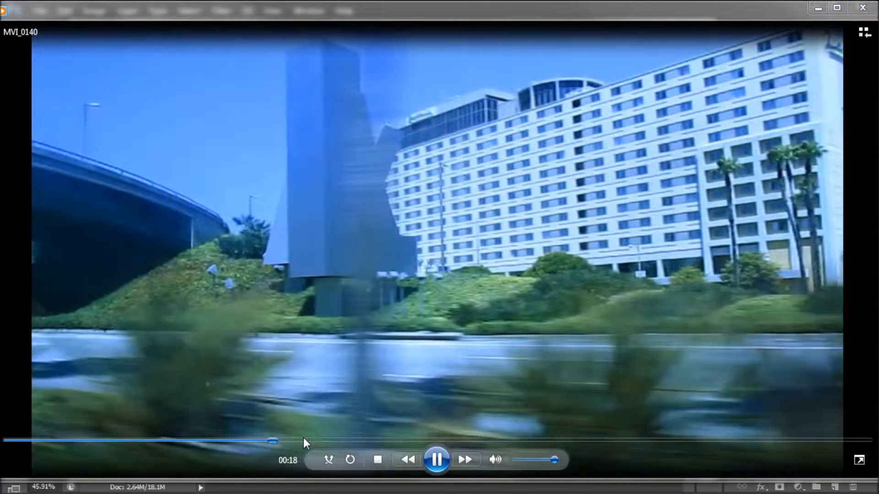